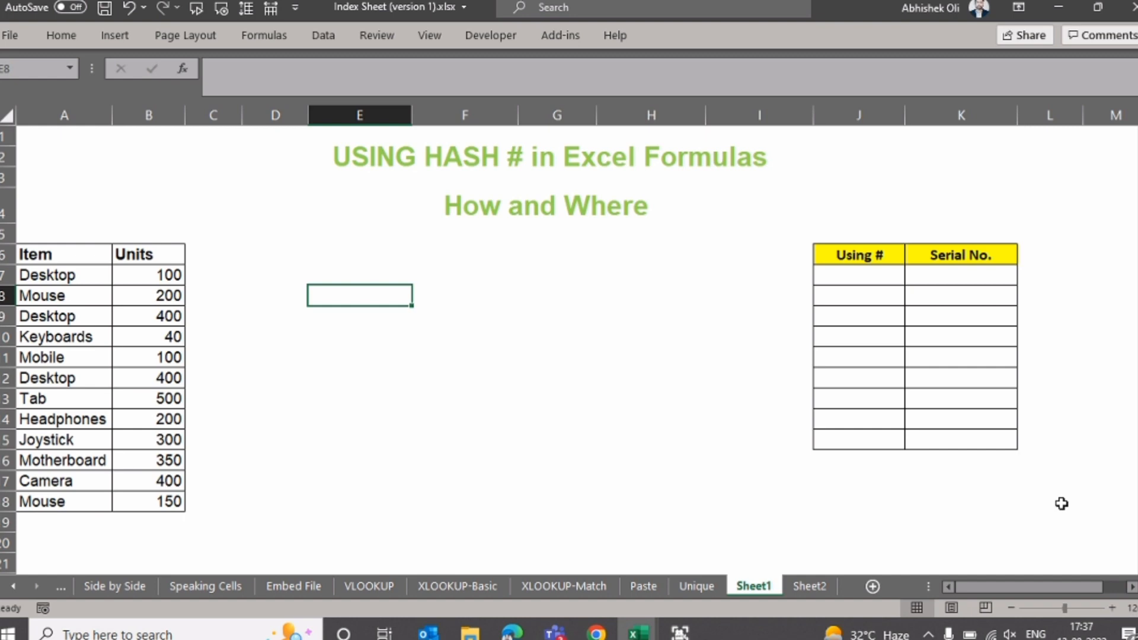
Step: Enter the formula =A7 in cell E7 to reference the first item of the list
key("Up")
type("=")
key("Left")
key("Left")
key("Left")
key("Left")
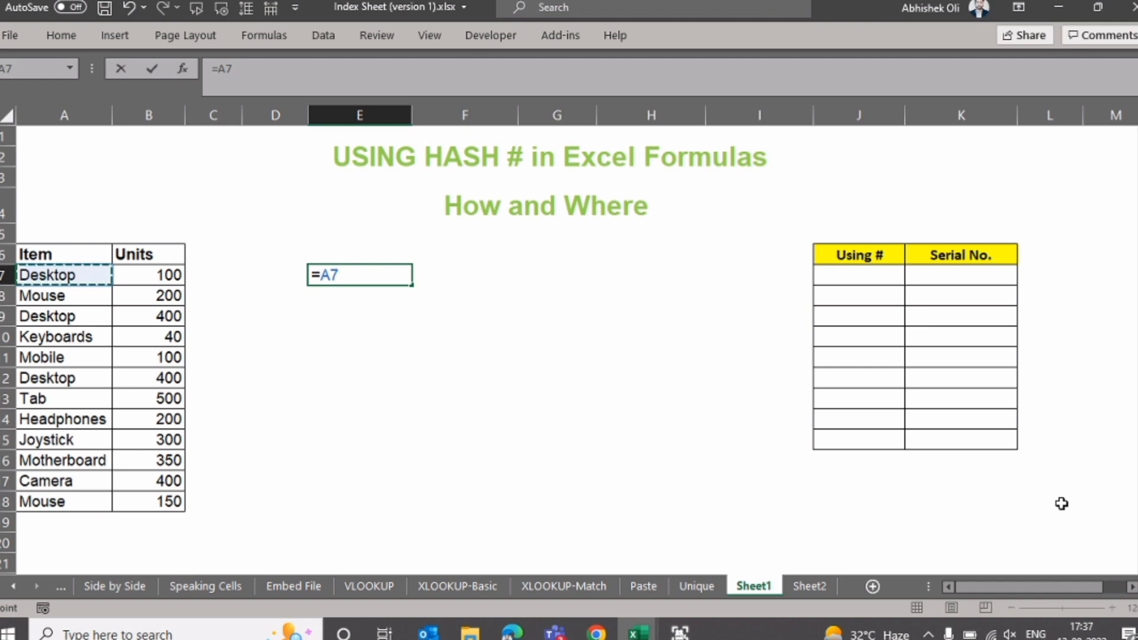
key("Return")
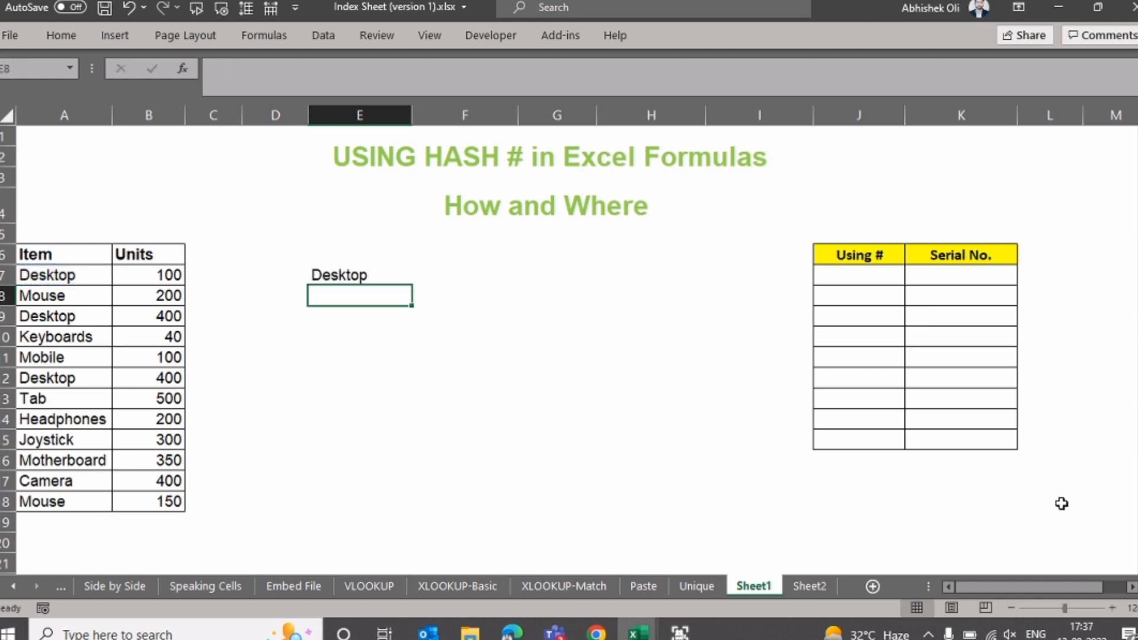
Step: Try the hash operator on the plain reference by changing E7 to =A7#, and clear the cell
key("Up")
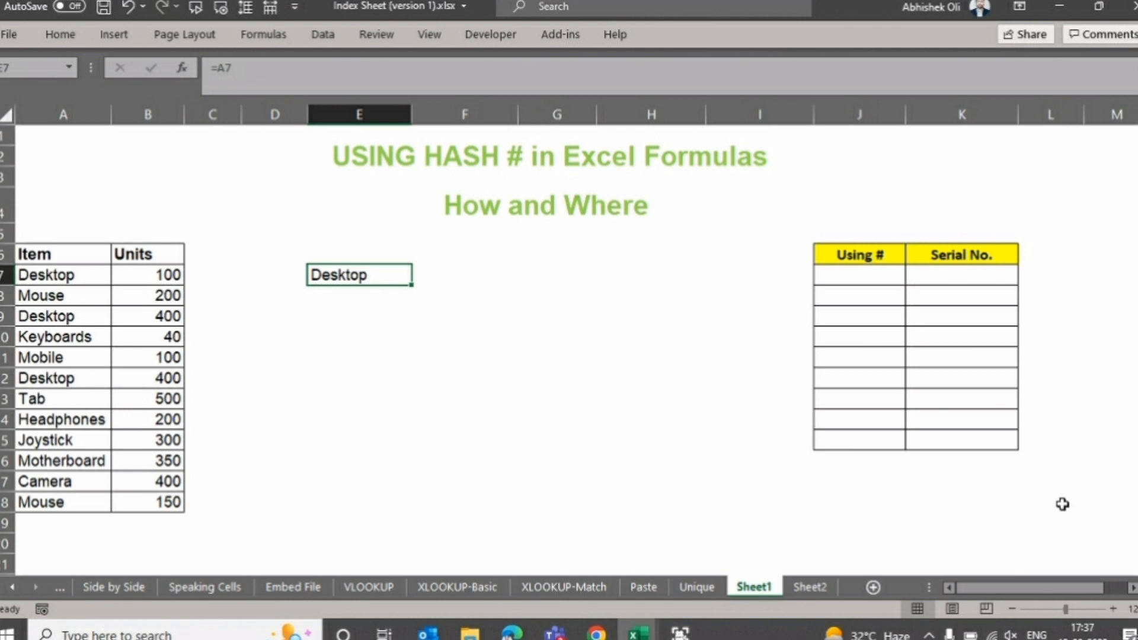
key("F2")
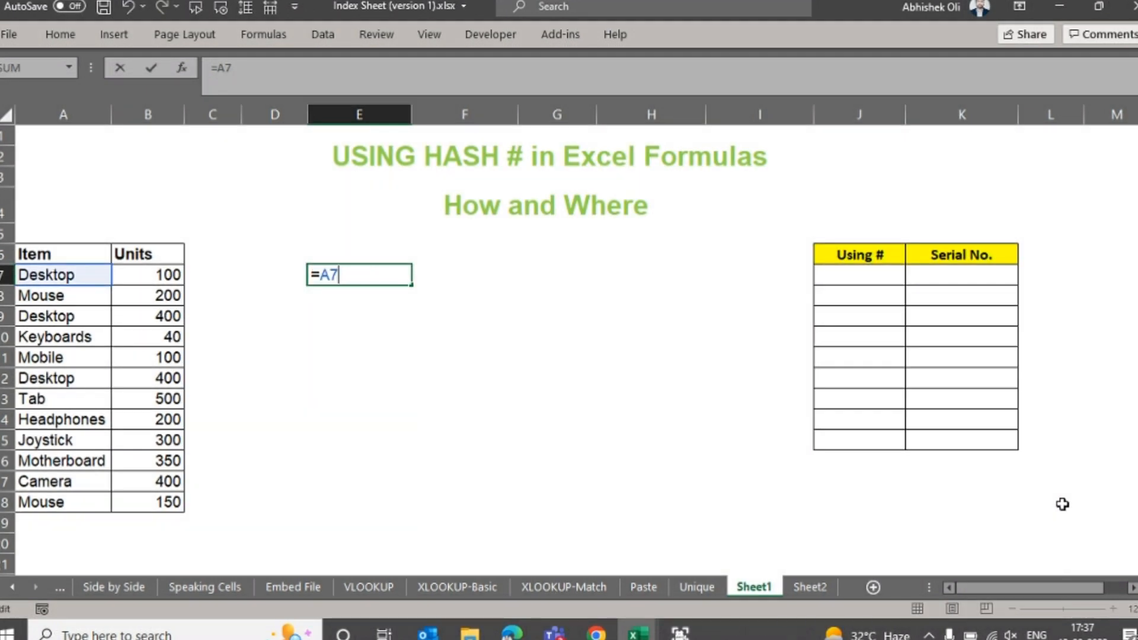
type("#")
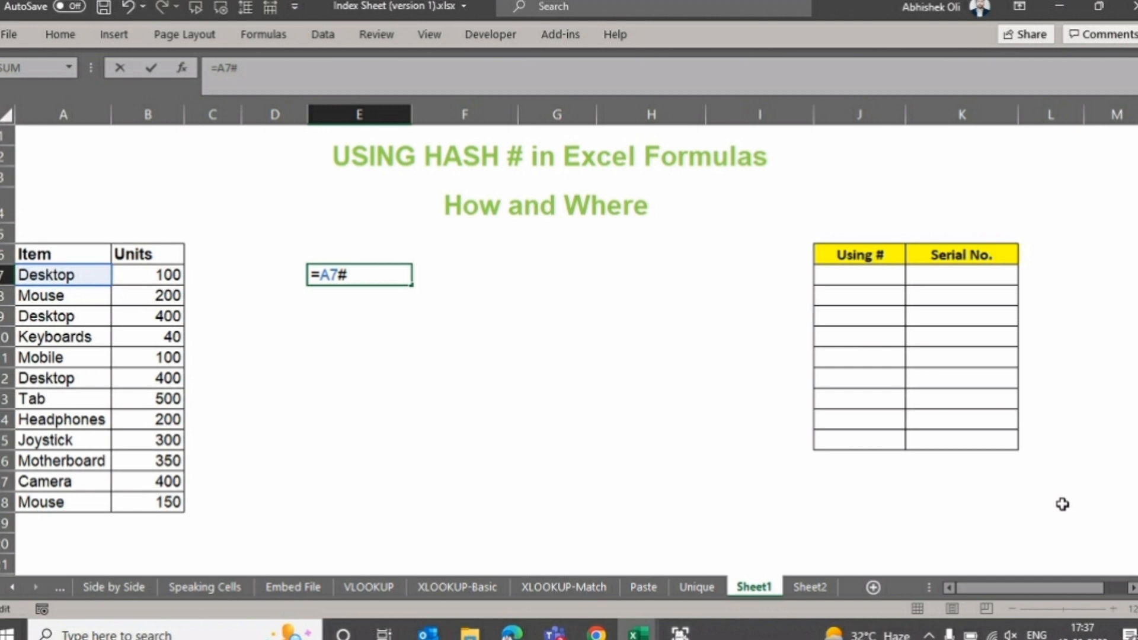
key("Return")
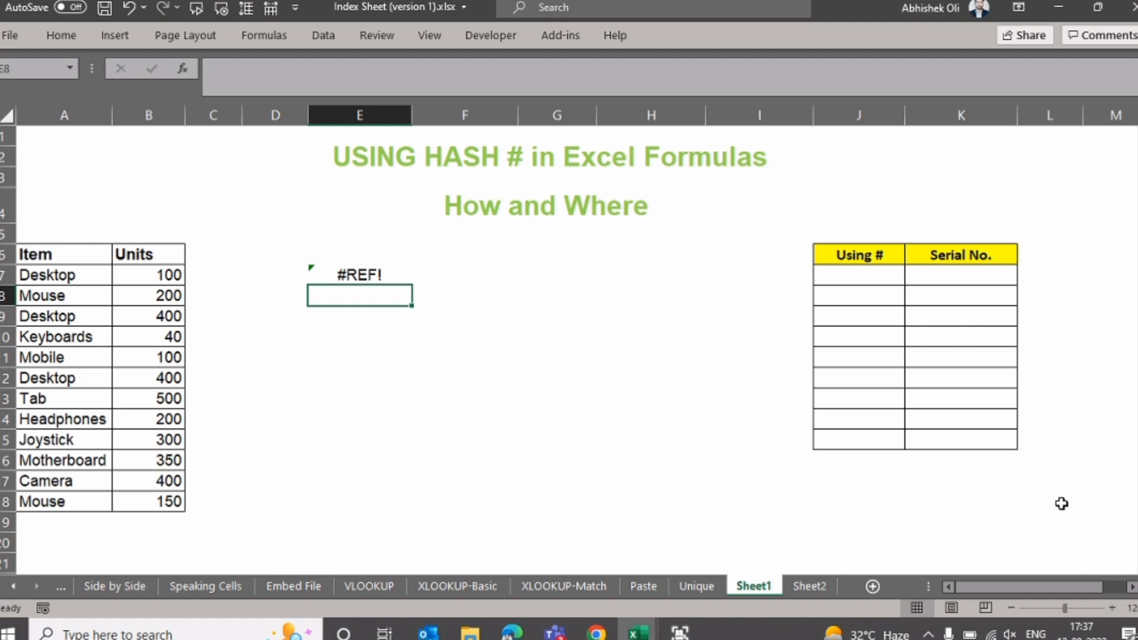
key("Up")
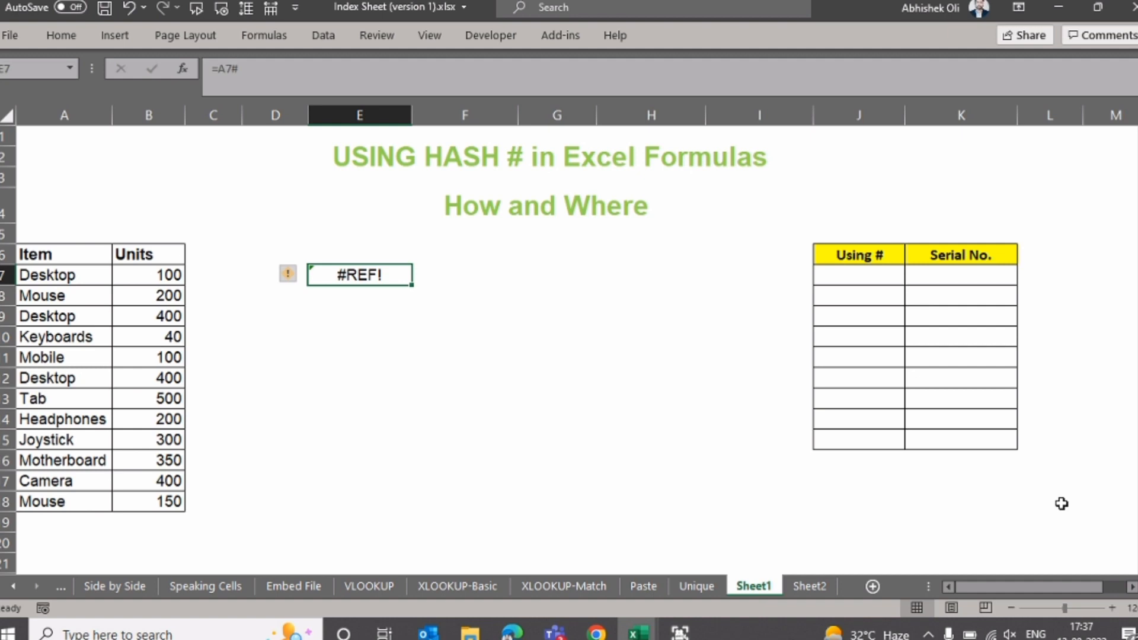
key("Delete")
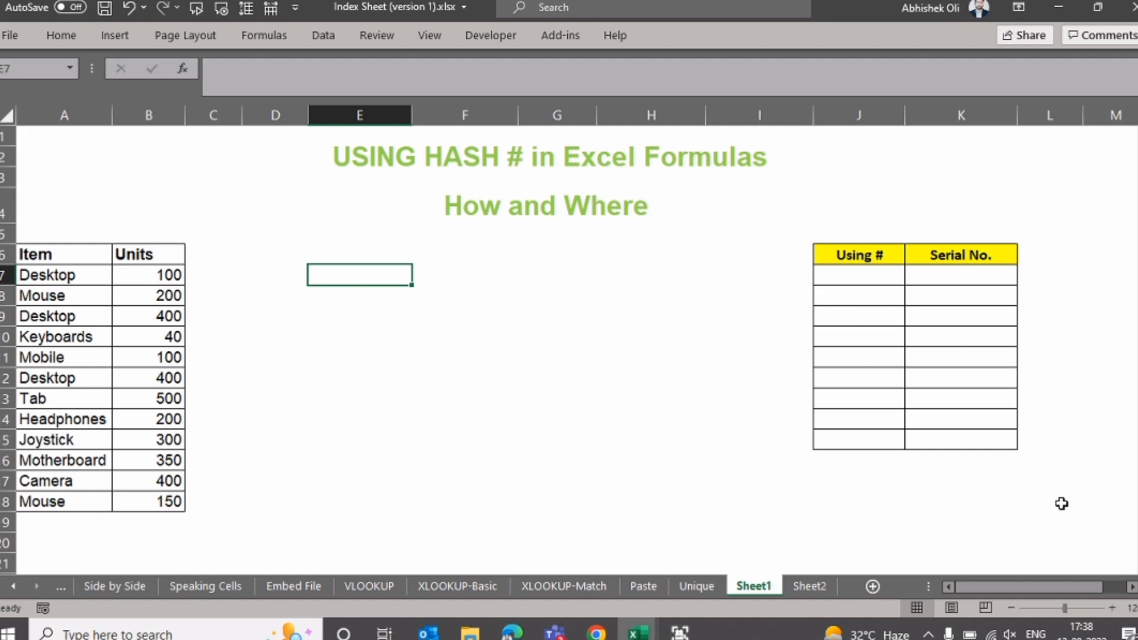
Step: Enter =UNIQUE(A7:B18) in cell D7 to list the unique item and unit rows
key("Left")
type("=uniqu")
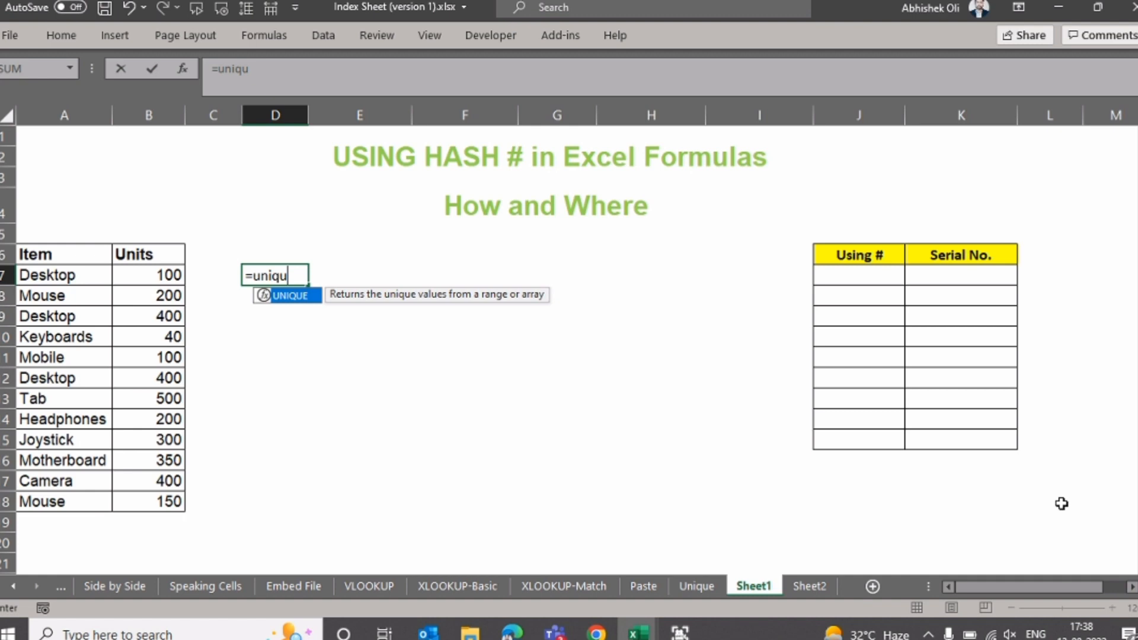
key("Tab")
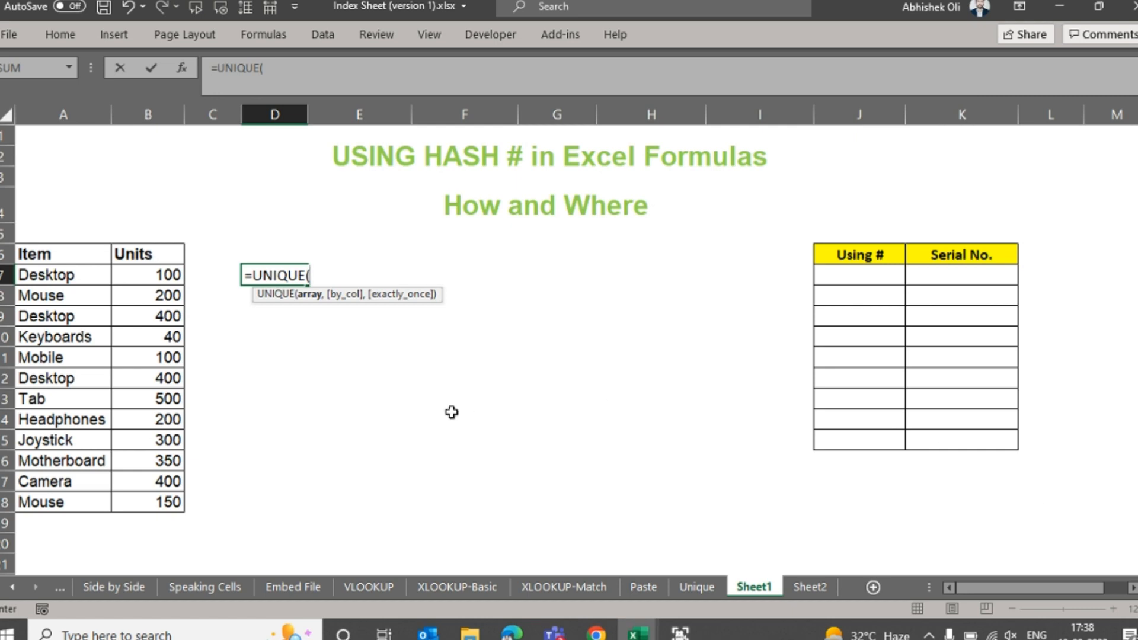
left_click(79, 276)
left_click_drag(79, 276, 150, 500)
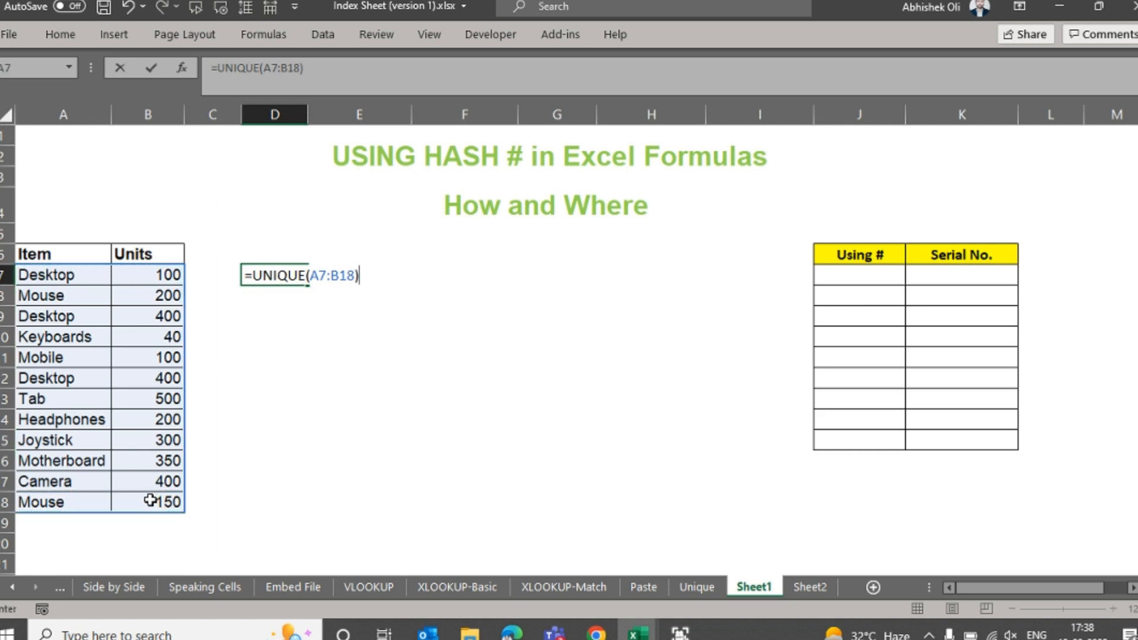
key("Return")
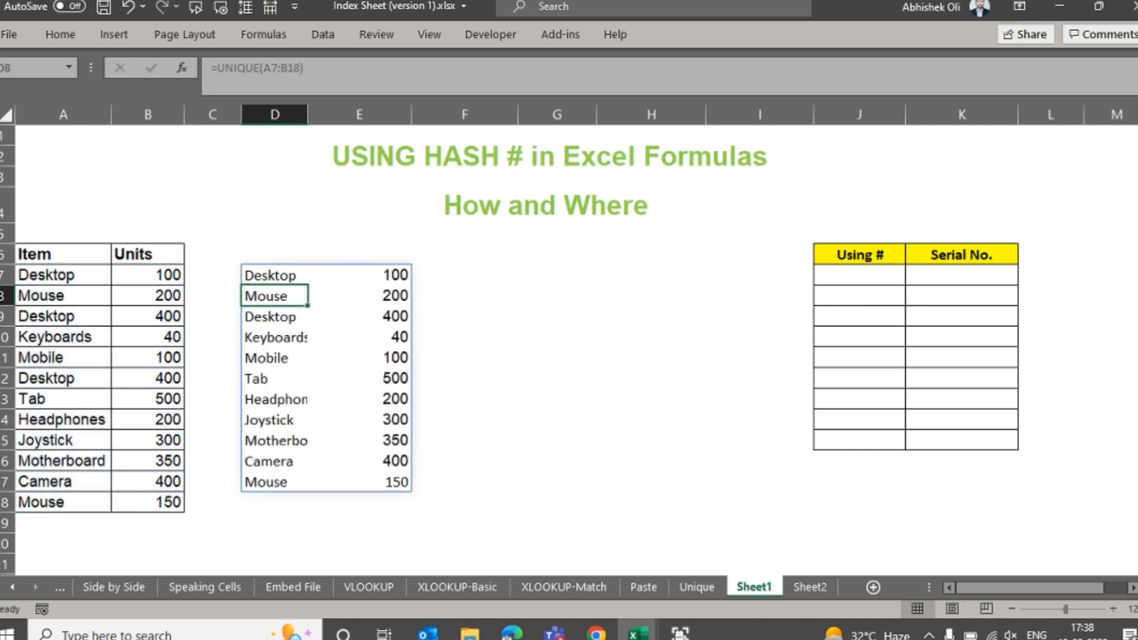
Step: Examine the spilled UNIQUE results in columns D and E, comparing the formula shown for D7 with that of the other cells
left_click(1114, 609)
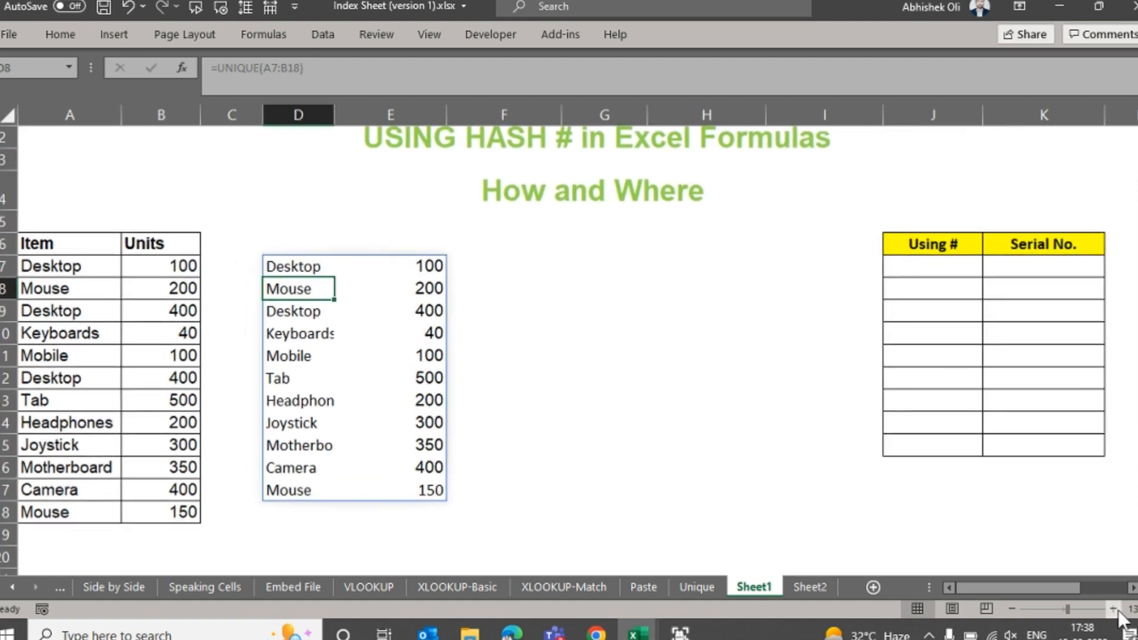
left_click_drag(1137, 409, 1137, 398)
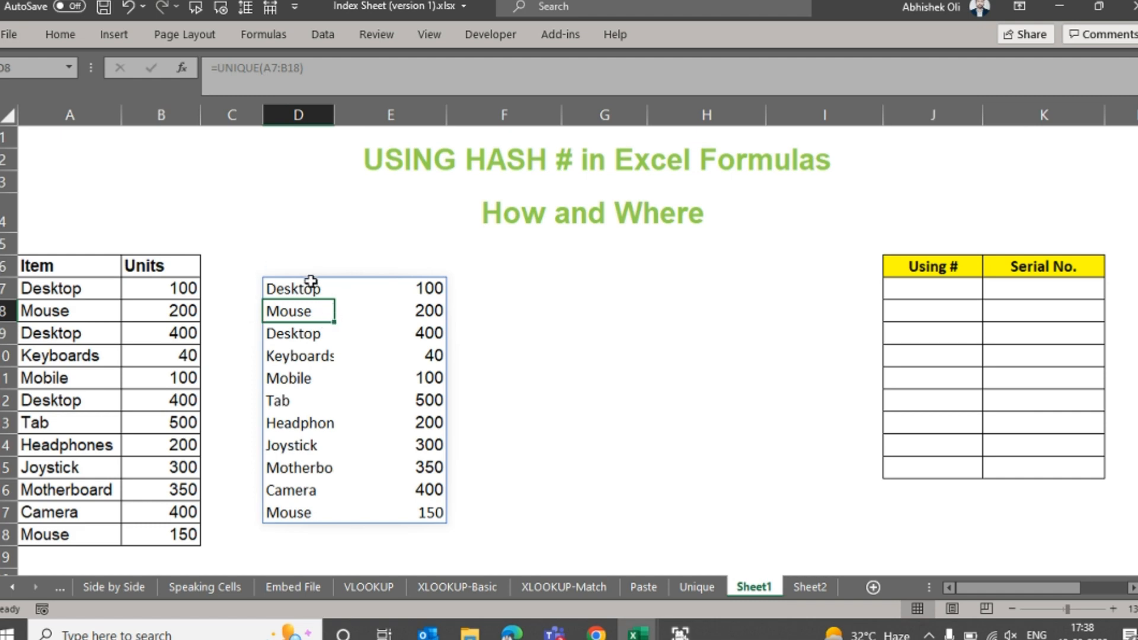
left_click(310, 442)
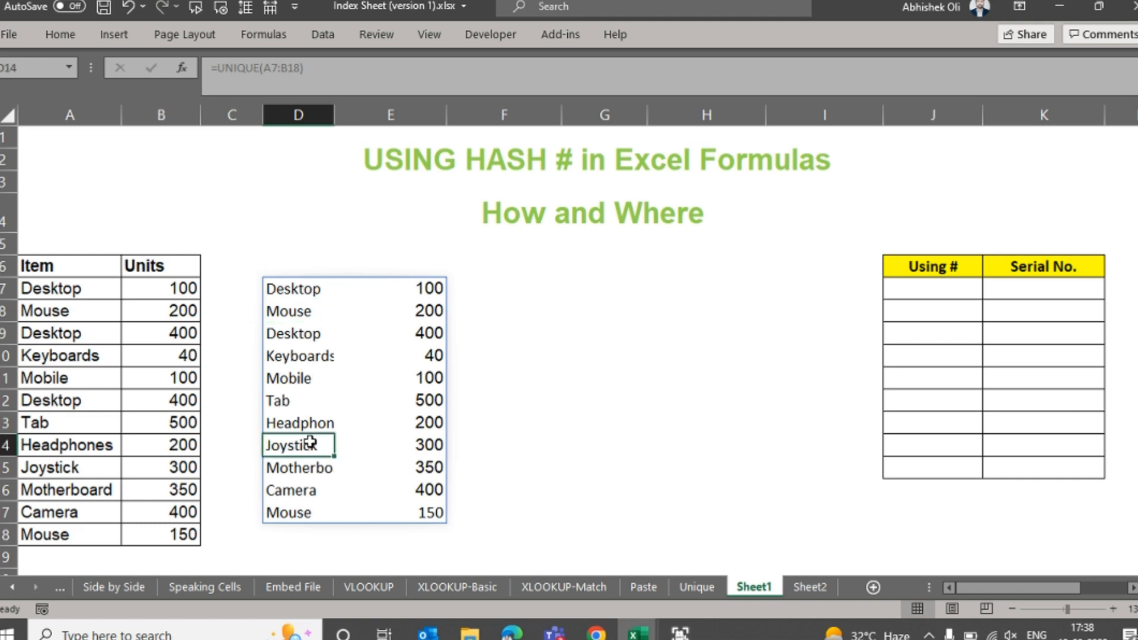
key("Right")
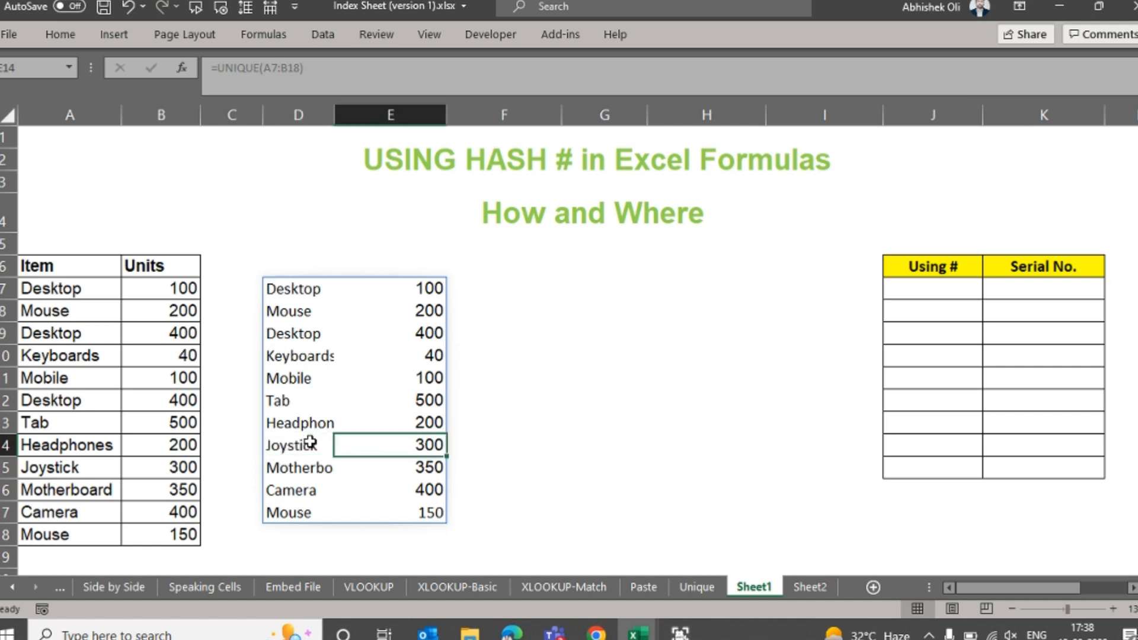
key("Up")
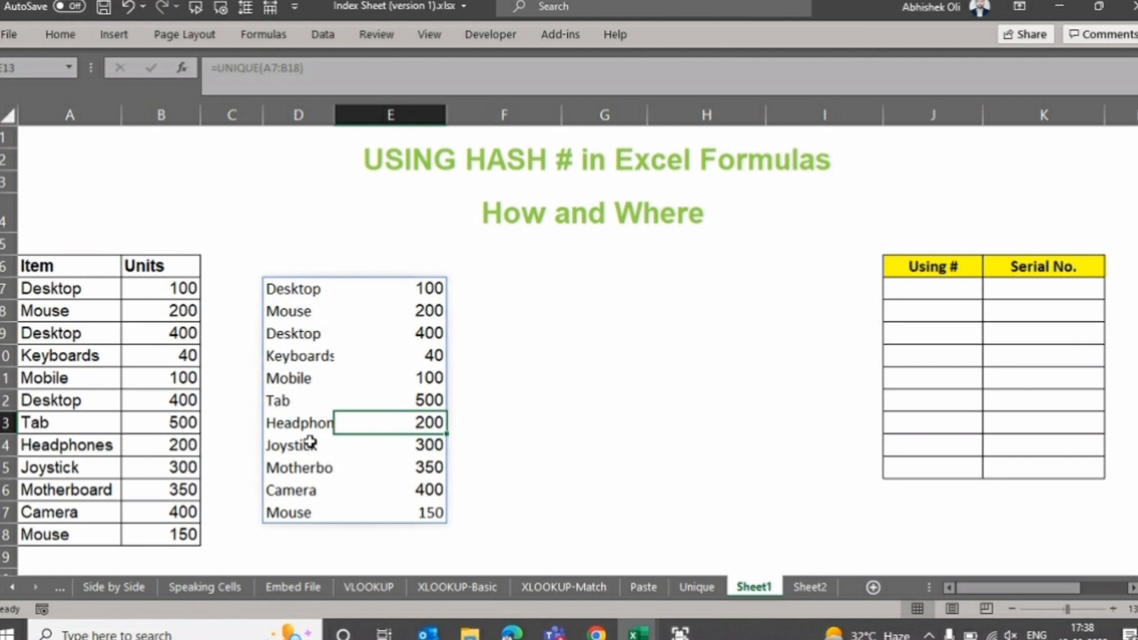
left_click(294, 290)
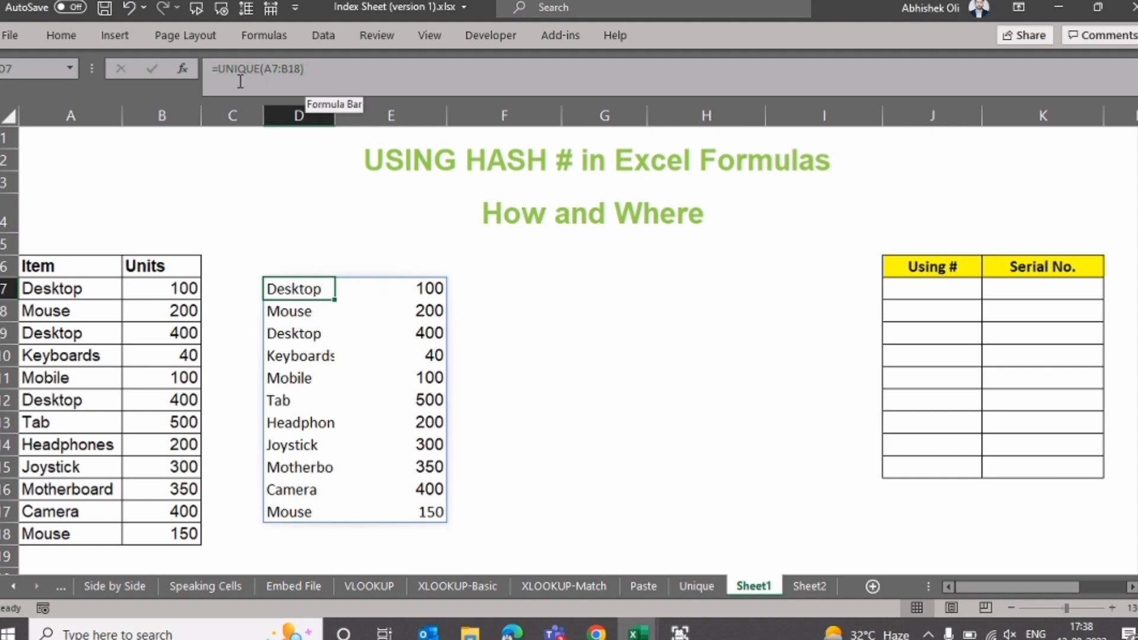
key("Down")
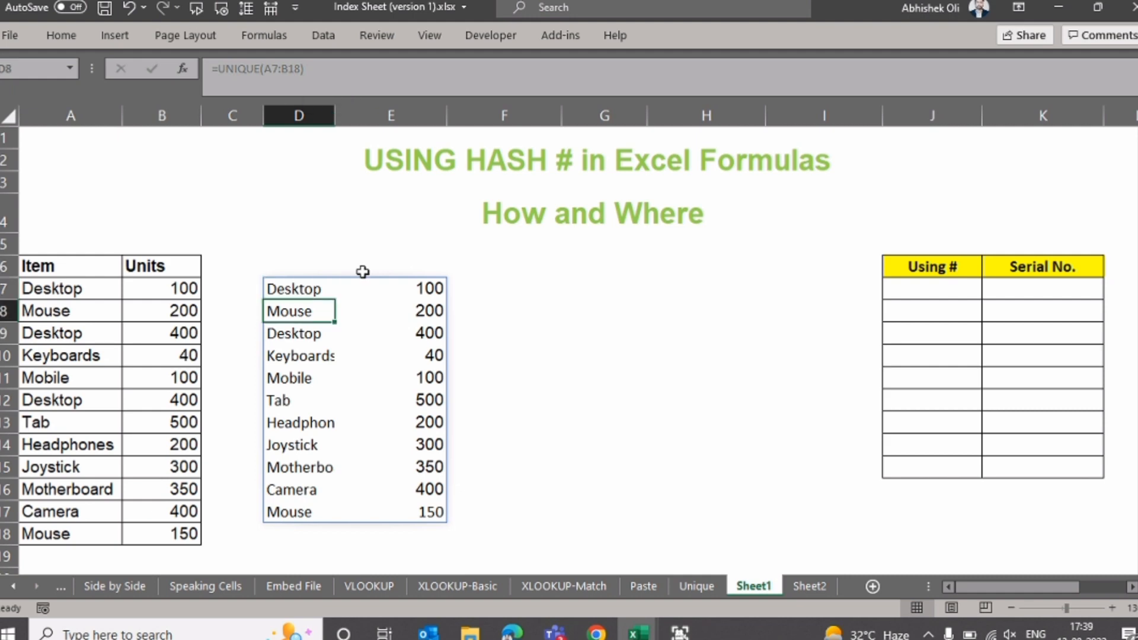
key("Up")
key("Down")
key("Up")
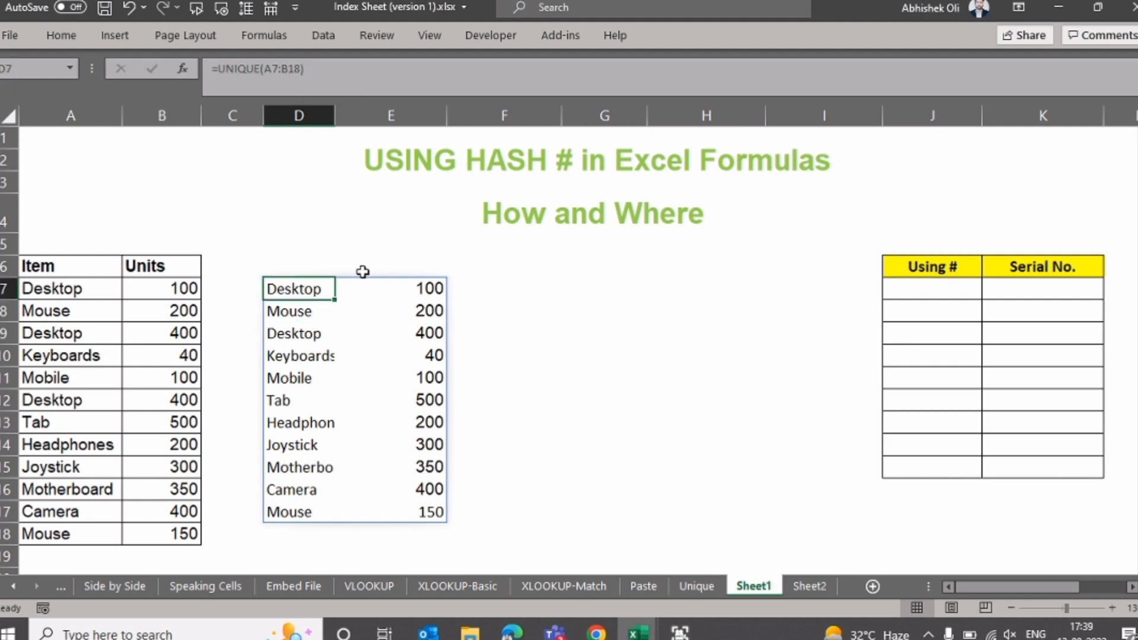
key("Down")
key("Up")
key("Down")
key("Up")
key("Down")
key("Up")
Step: Clear the UNIQUE formula from D7 and undo the deletion
key("Delete")
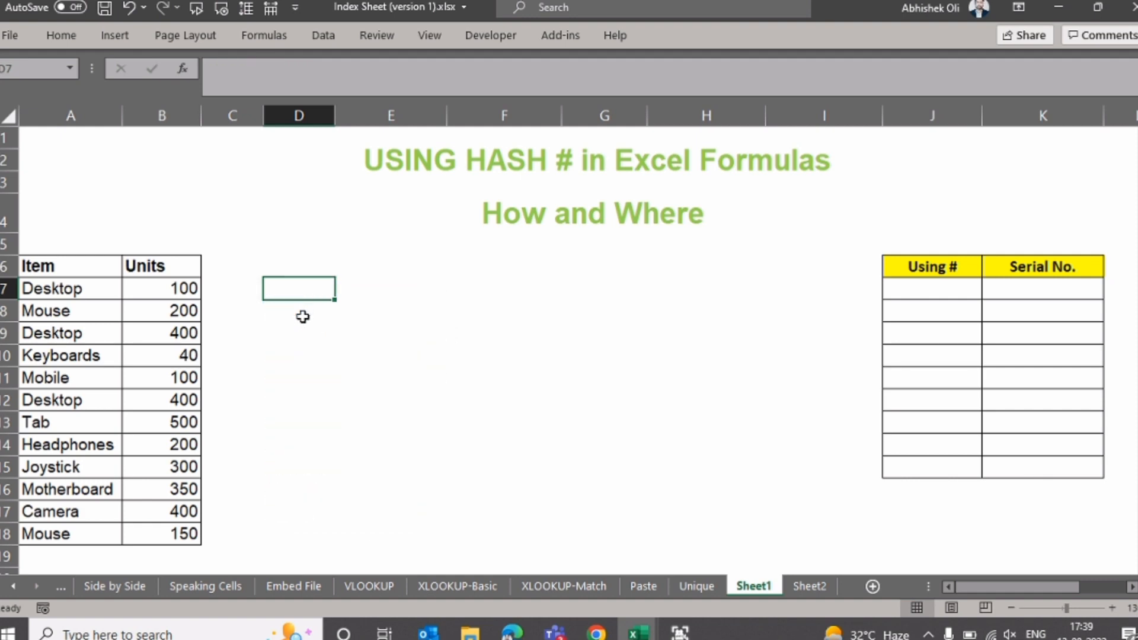
key("ctrl+z")
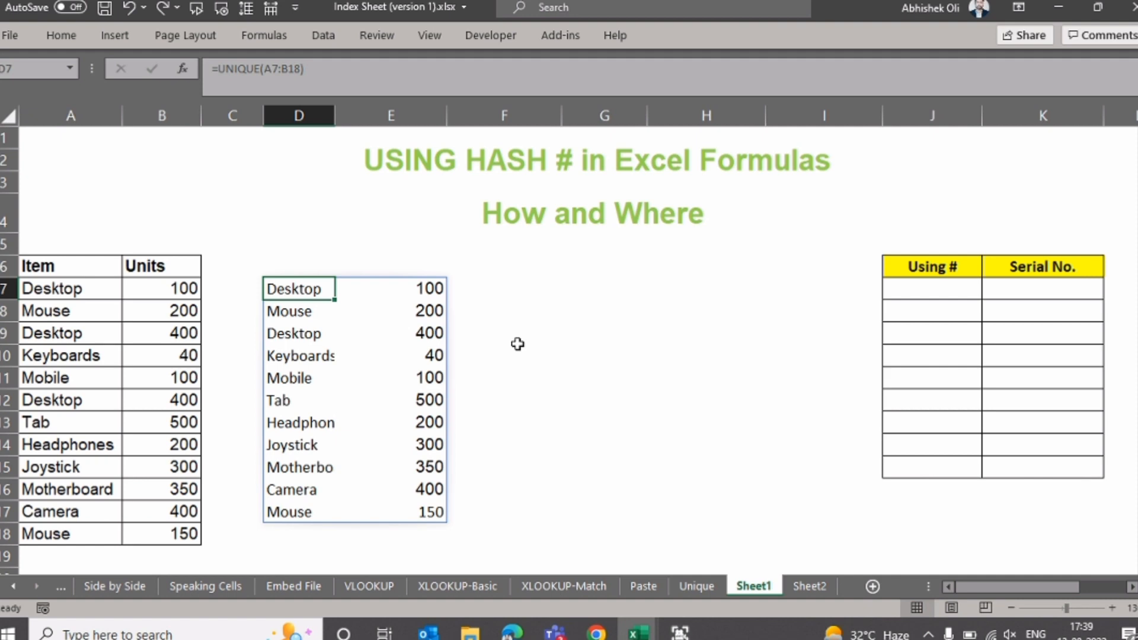
Step: Enter =D7# in cell G7 to reference the whole spilled UNIQUE range, and select the formula cell
left_click(516, 289)
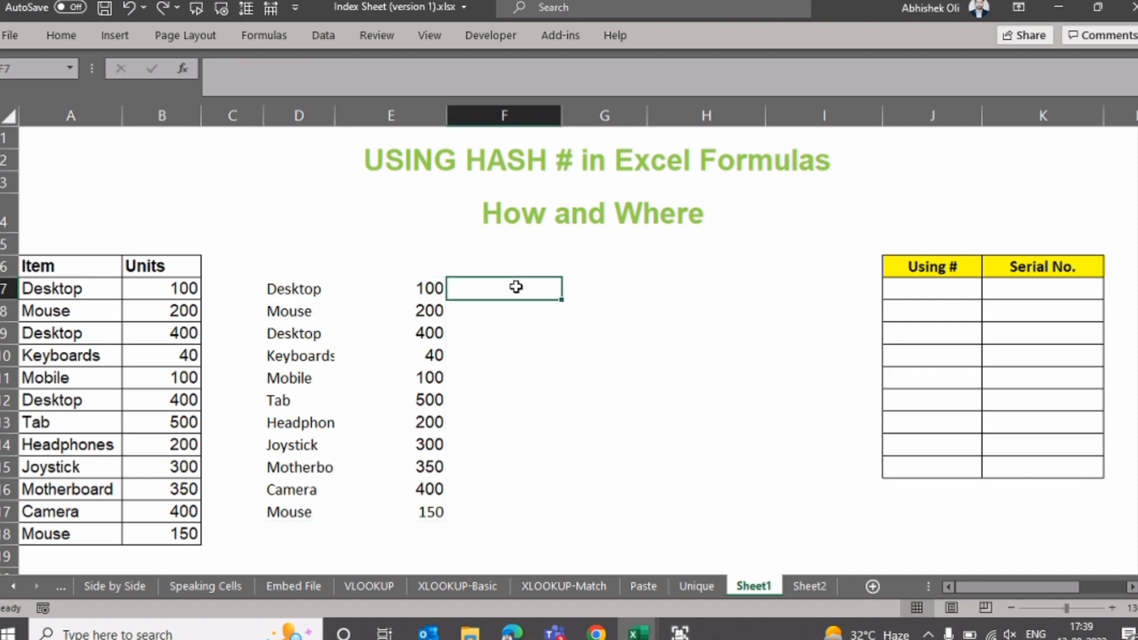
key("Right")
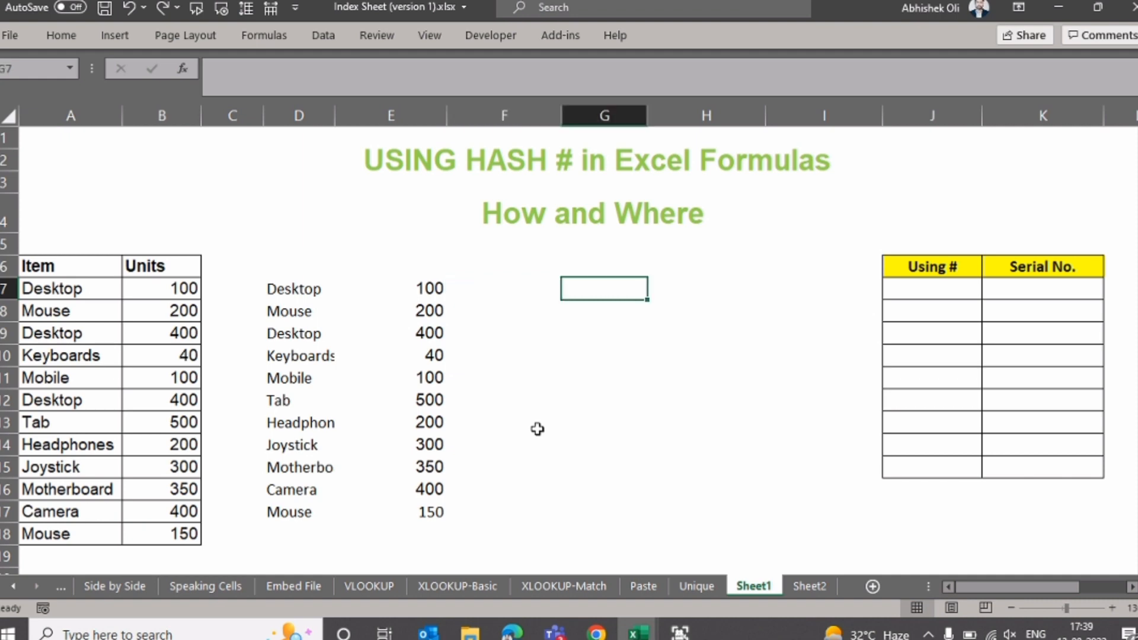
type("=")
key("Left")
key("Left")
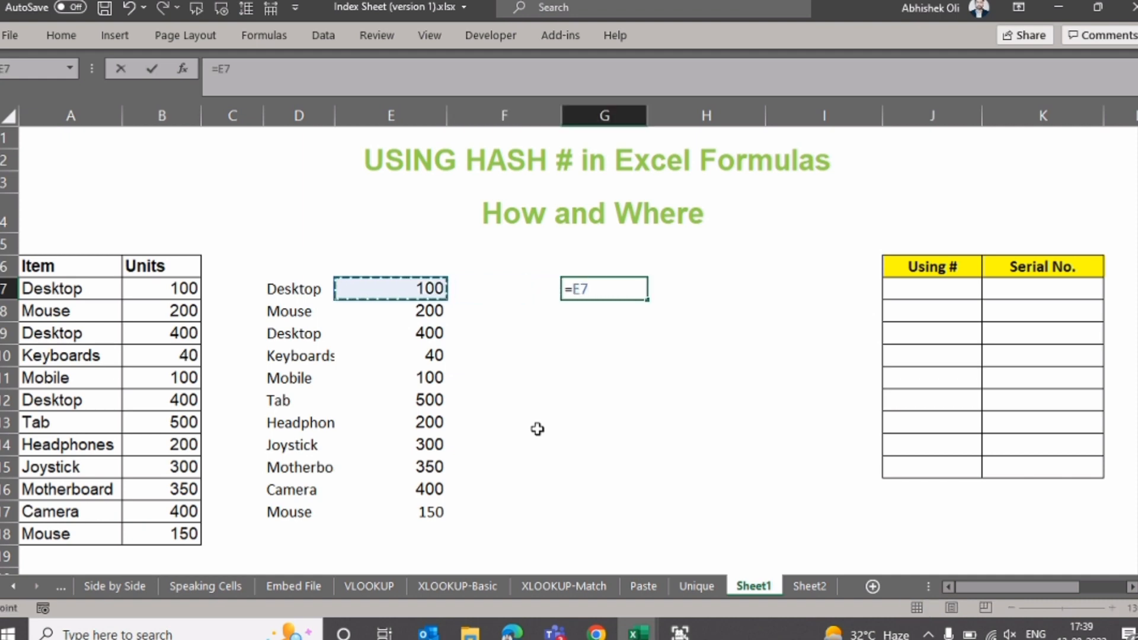
key("Left")
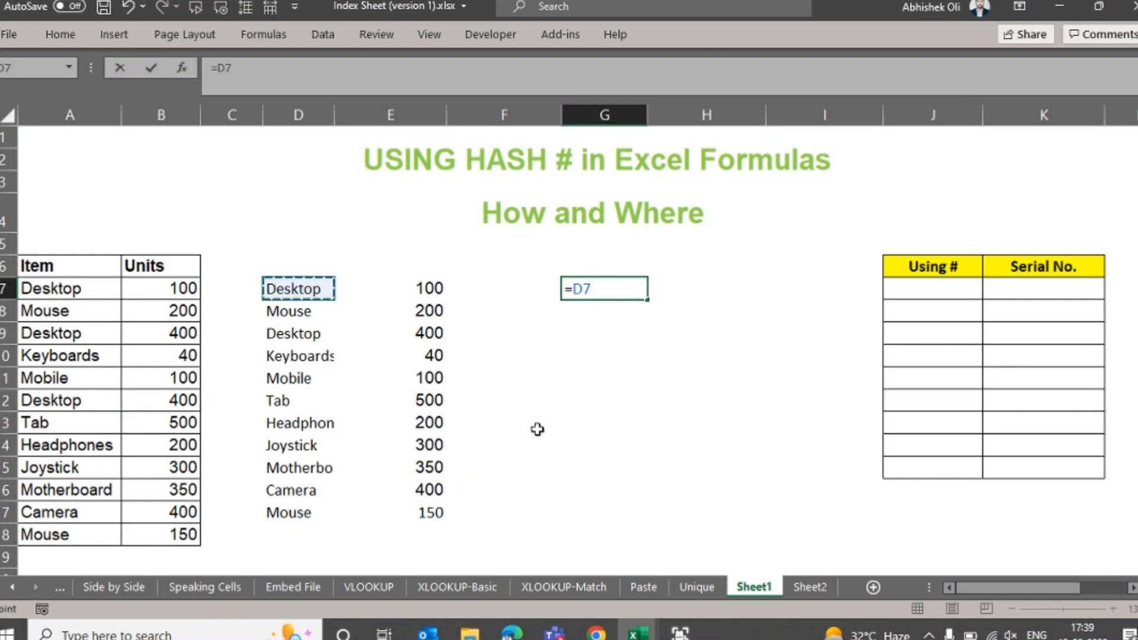
type("#")
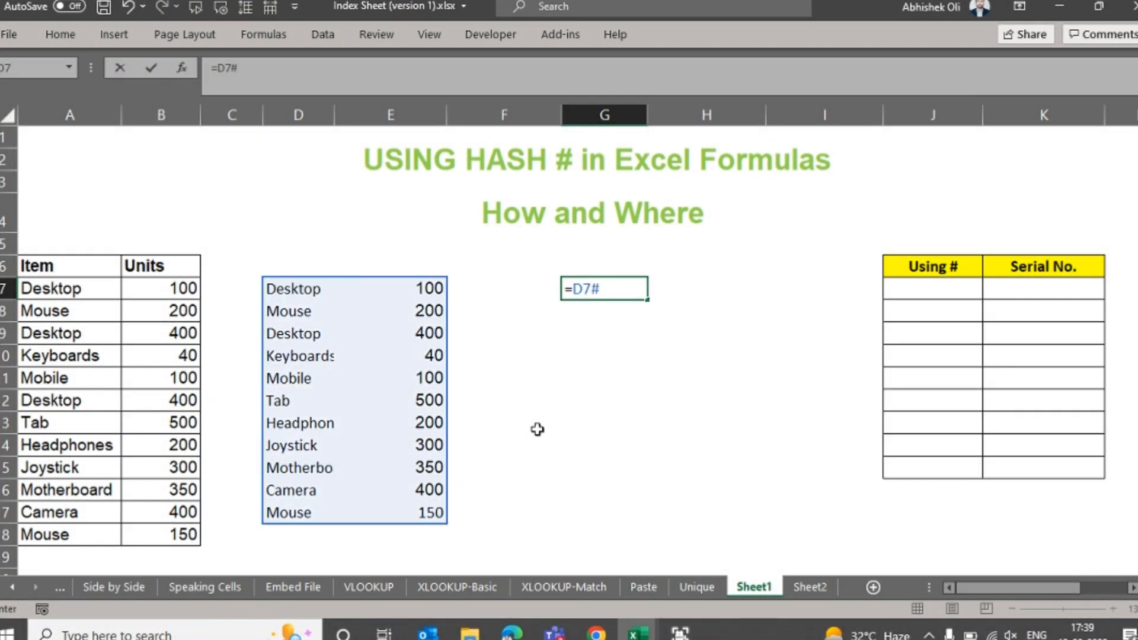
key("Return")
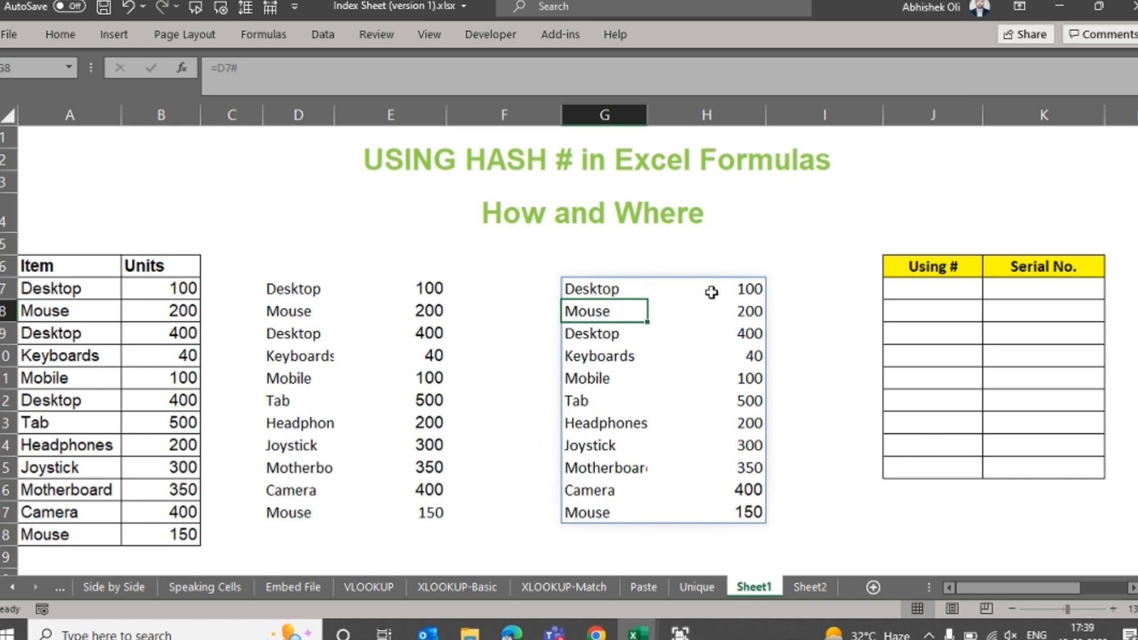
left_click_drag(709, 378, 672, 289)
left_click(628, 294)
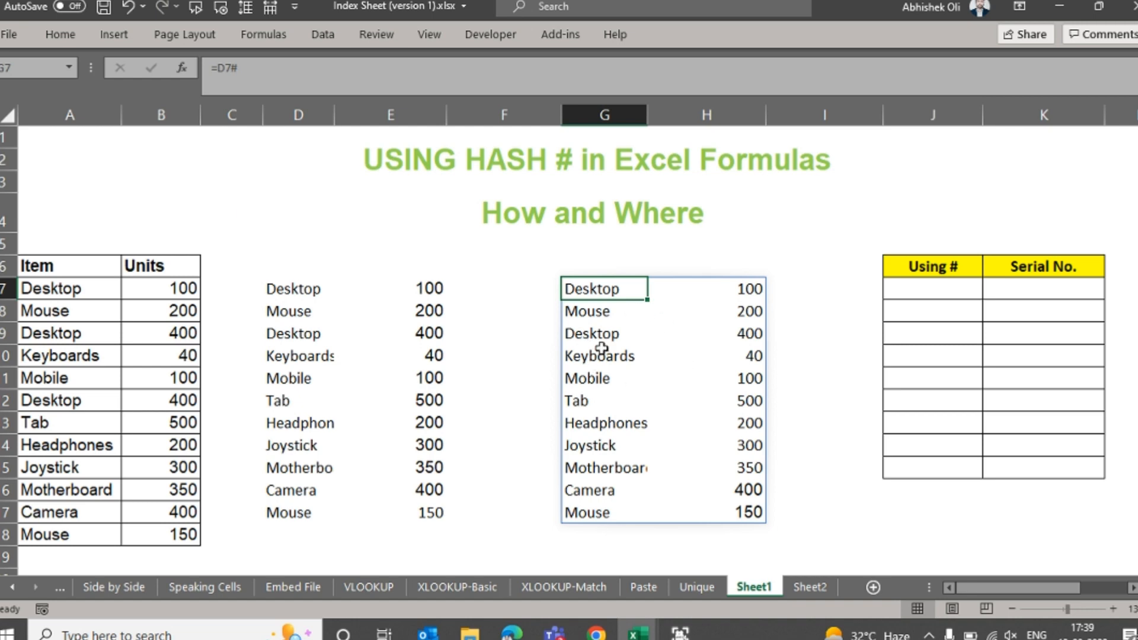
Step: Try adding videocam as a new item in A19 below the source list, and delete the entry
left_click(82, 557)
right_click(82, 557)
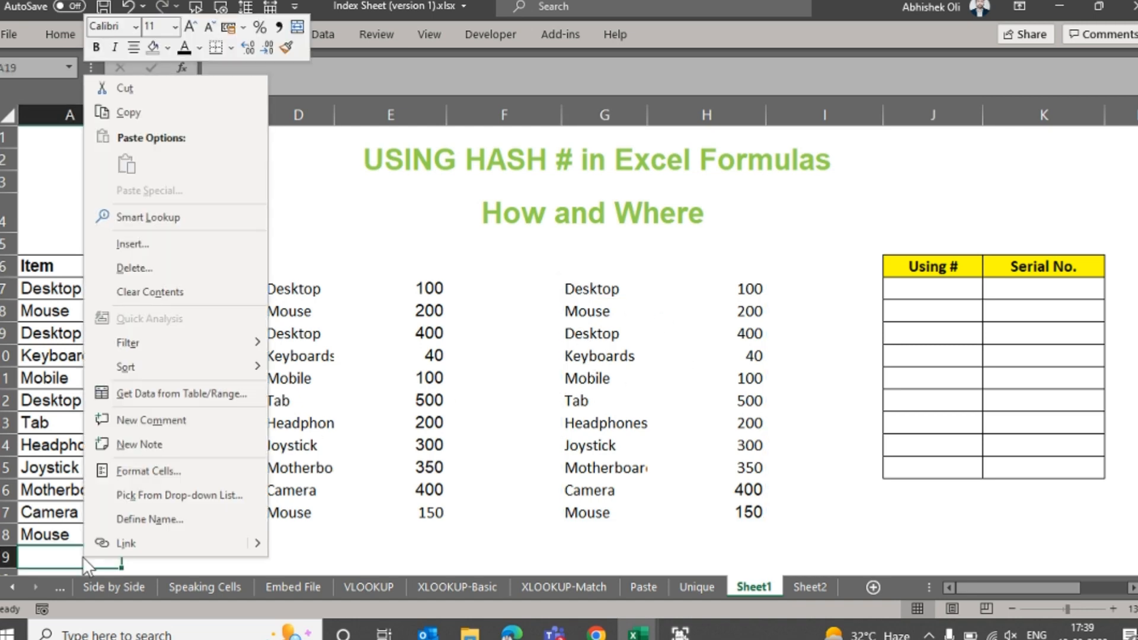
left_click(66, 557)
type("v")
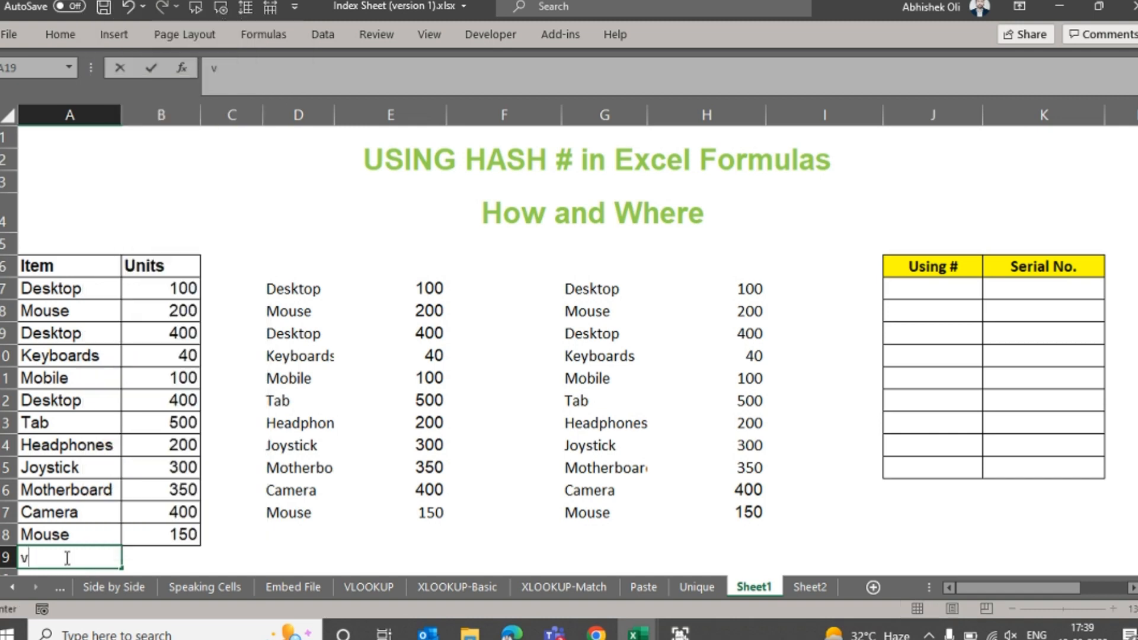
type("ideocam")
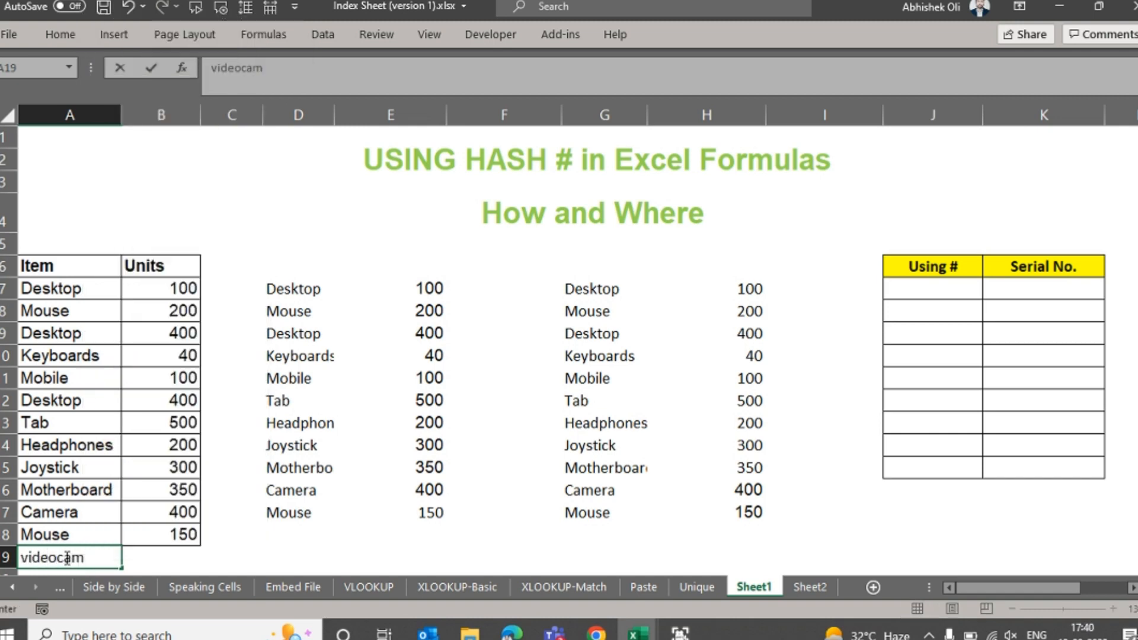
key("Return")
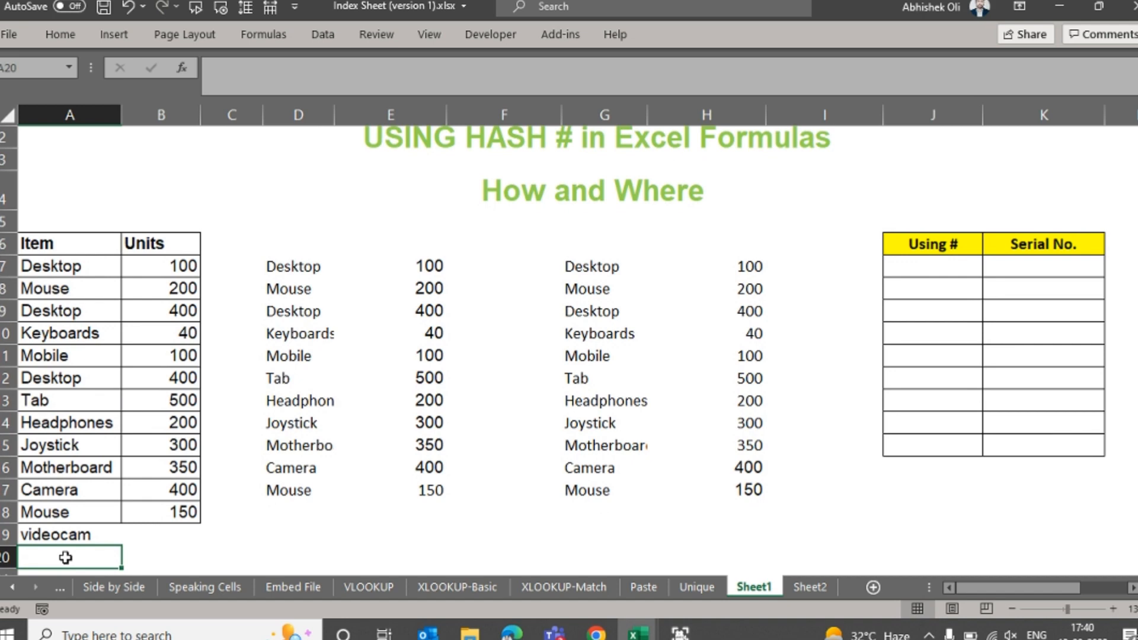
key("Up")
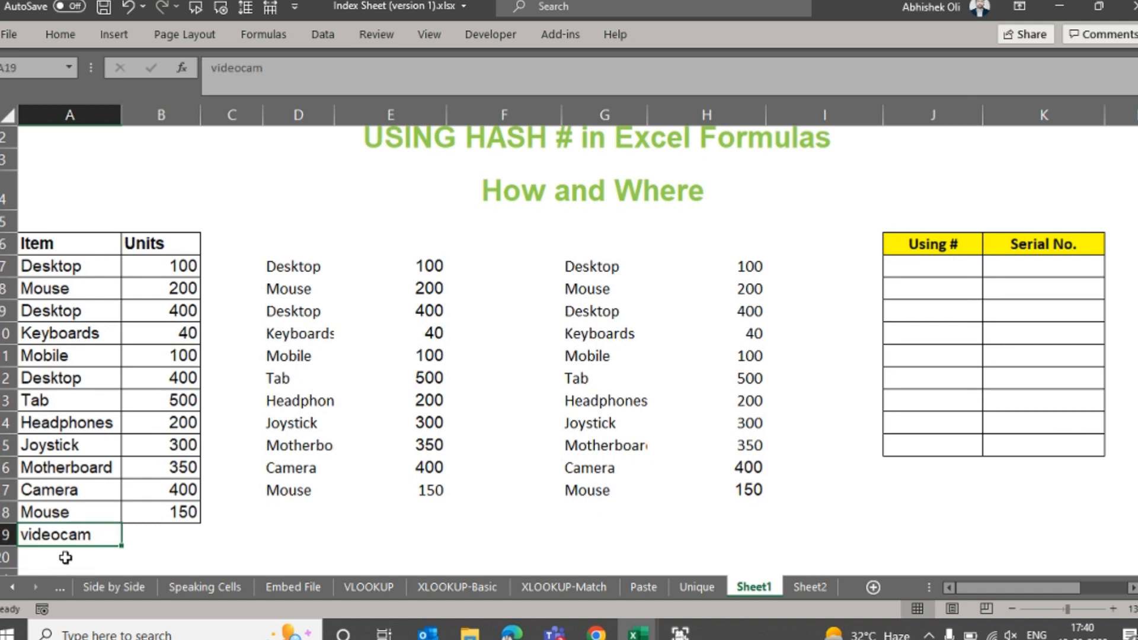
key("Delete")
key("Up")
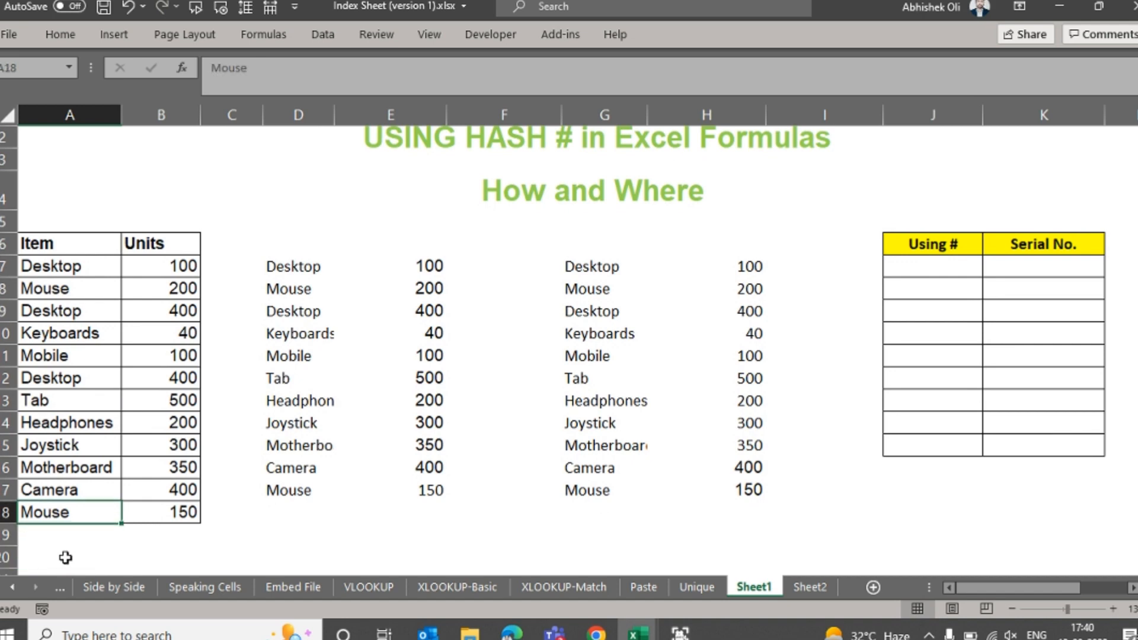
Step: Convert the source list A6:B19 into a table with headers and add Videocam as an item in A19
key("ctrl+t")
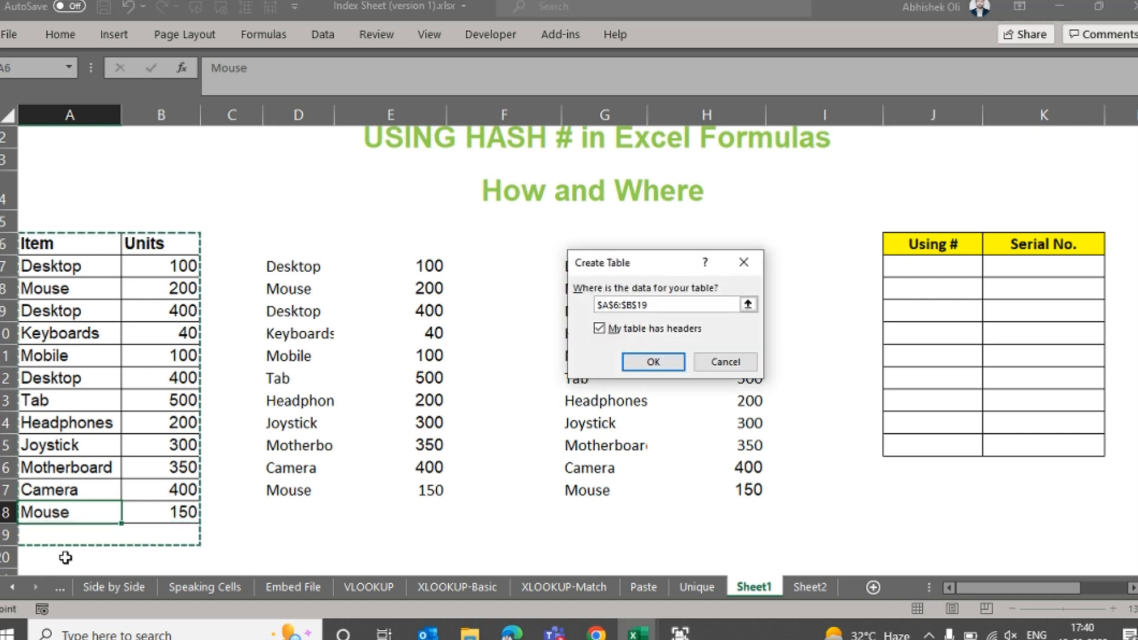
key("Return")
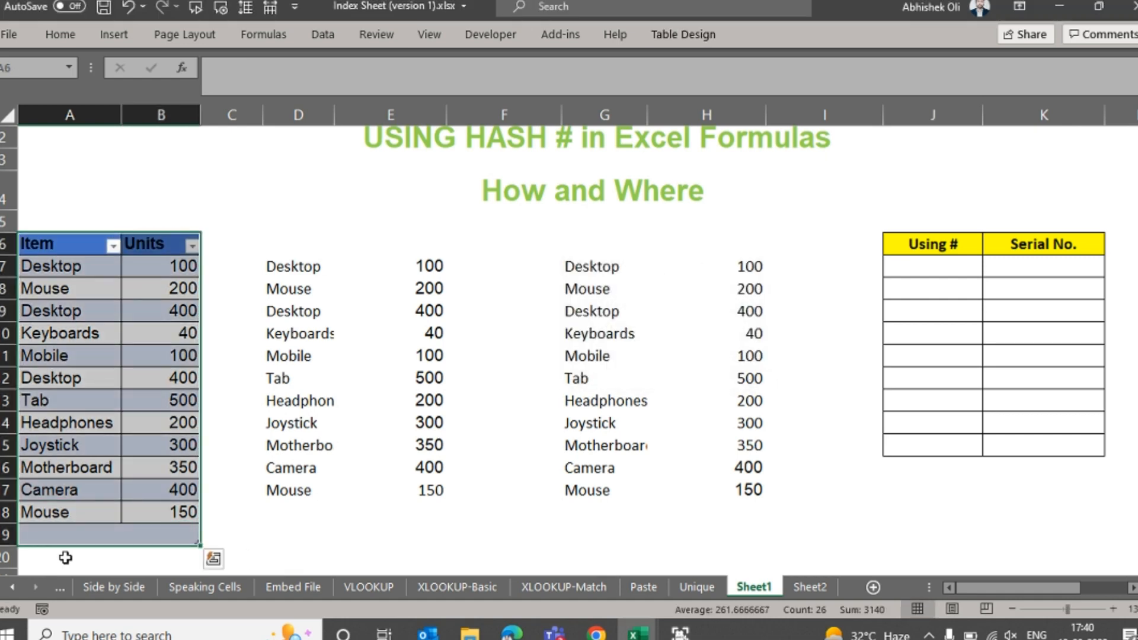
left_click(61, 541)
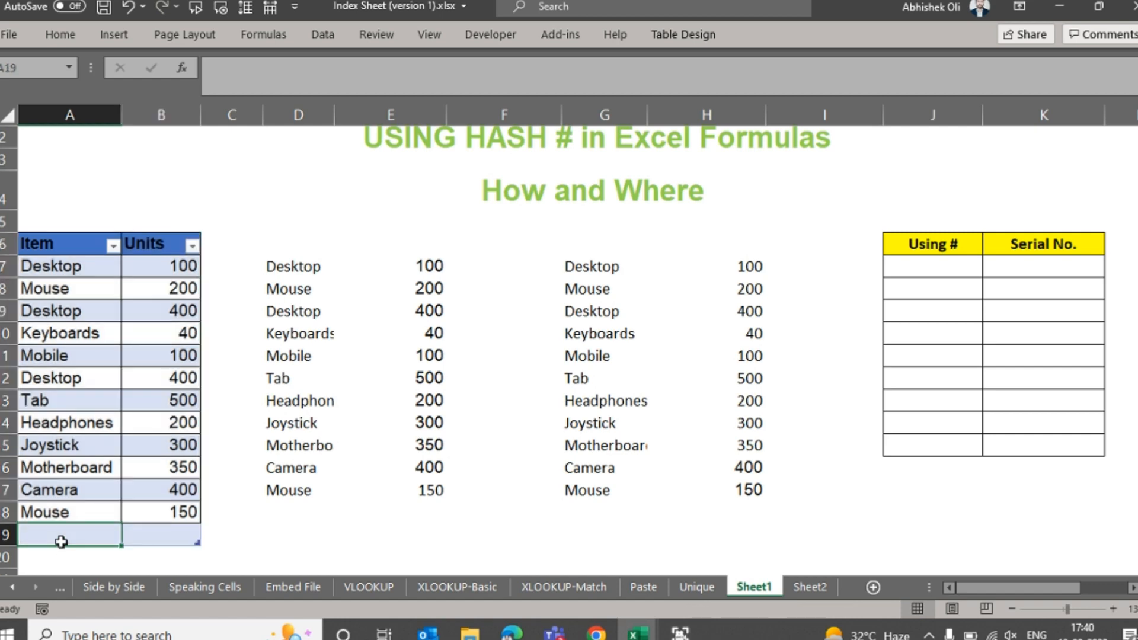
type("Videocam")
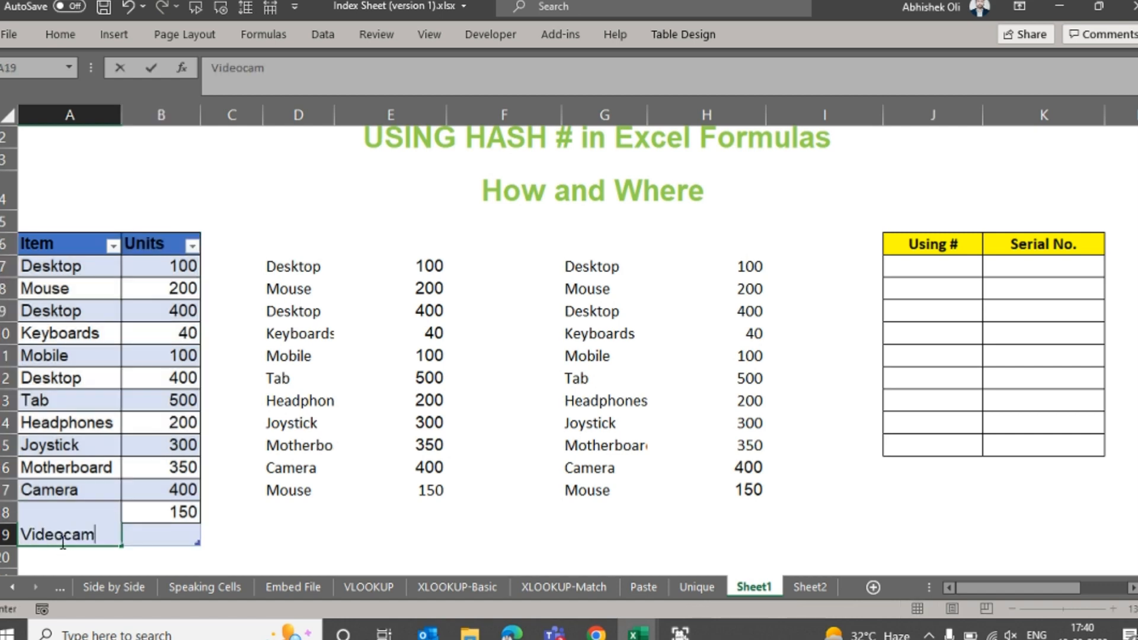
key("Return")
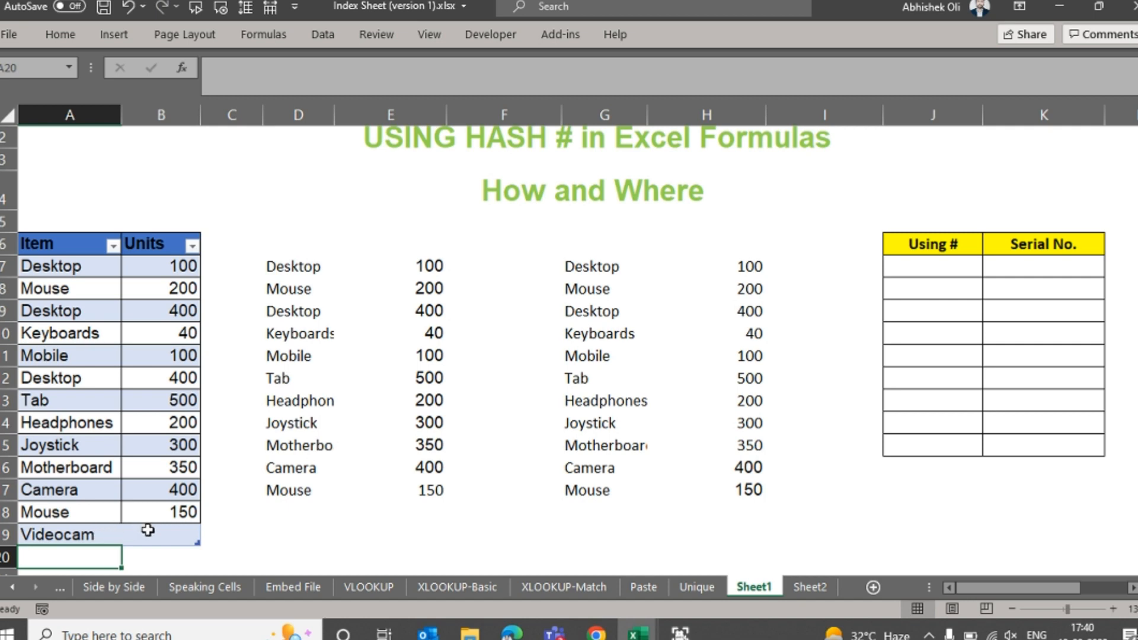
left_click(77, 536)
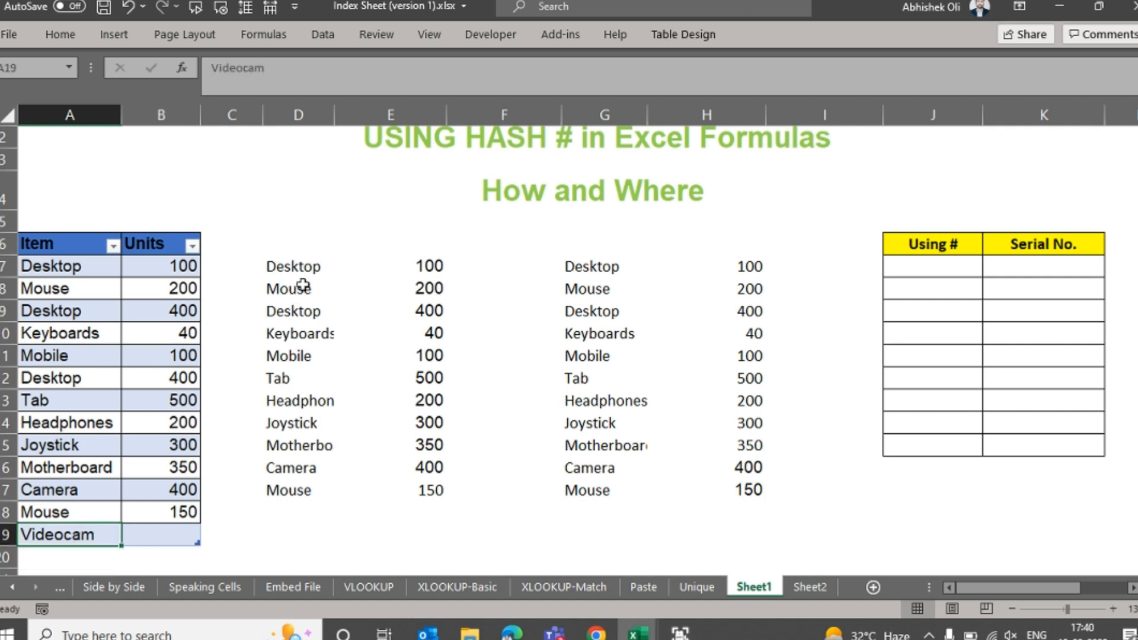
Step: Replace the formula in D7 with a UNIQUE formula that references the whole source table, =UNIQUE(Table9)
left_click(302, 266)
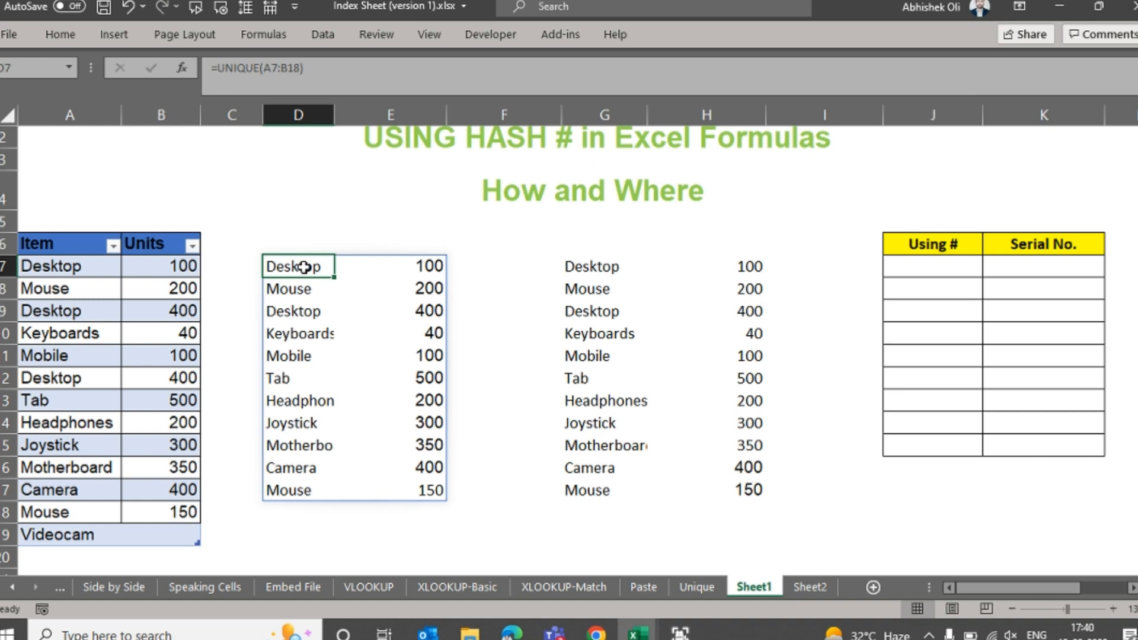
type("=unique")
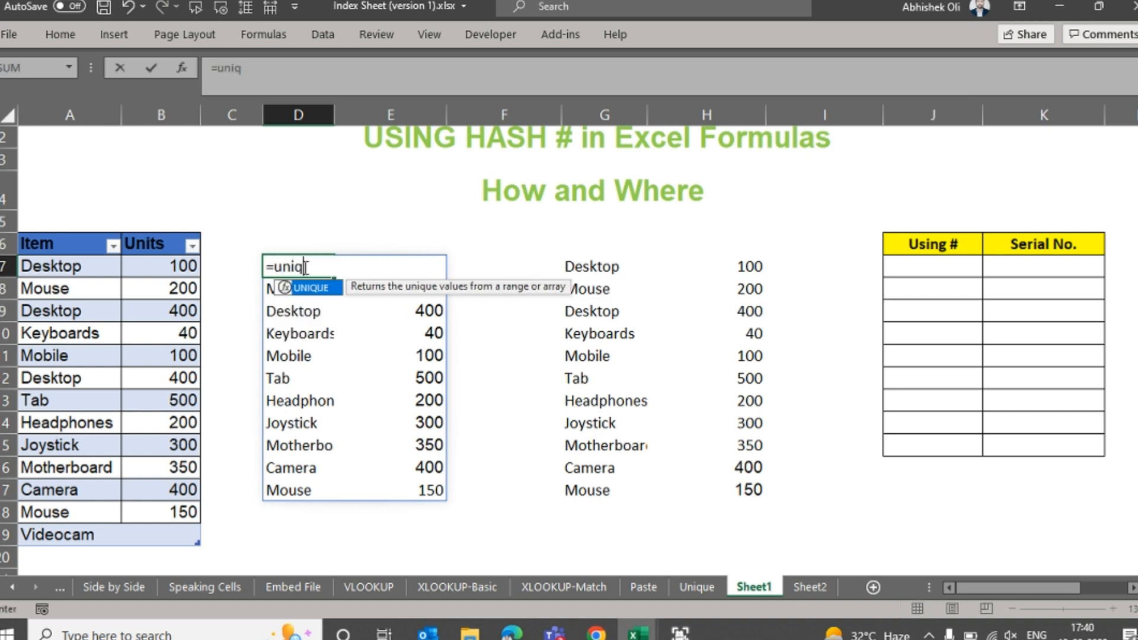
key("Tab")
key("Left")
key("Left")
key("Left")
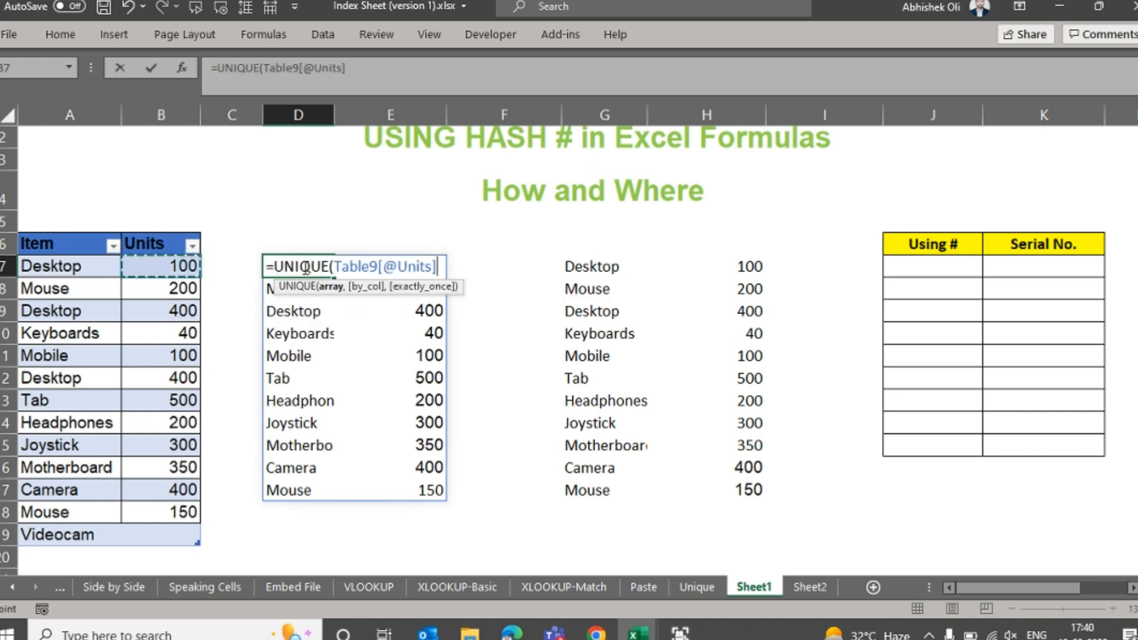
key("ctrl+shift+Down")
key("ctrl+shift+Right")
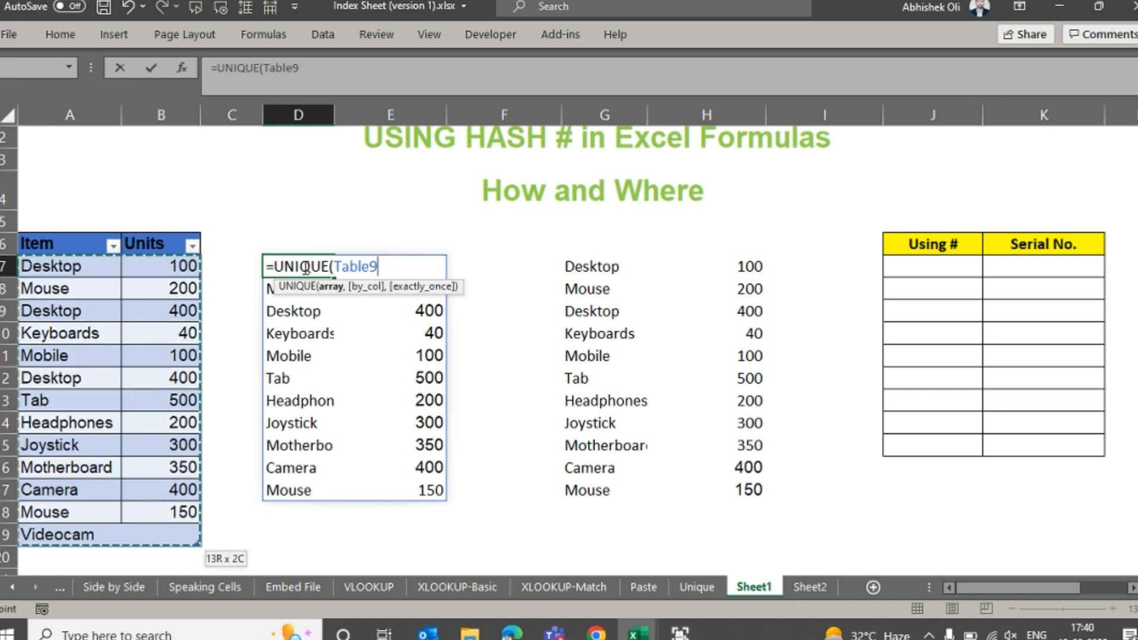
type(")")
key("Return")
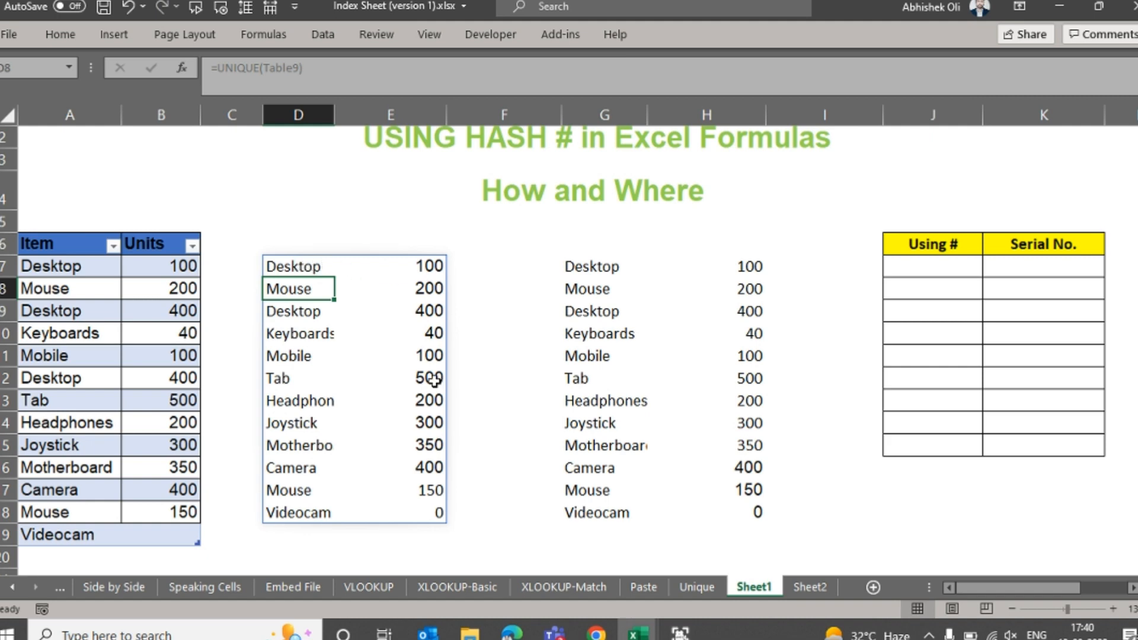
Step: Replace the last table item in A19 with Bluetooth headset
left_click(87, 539)
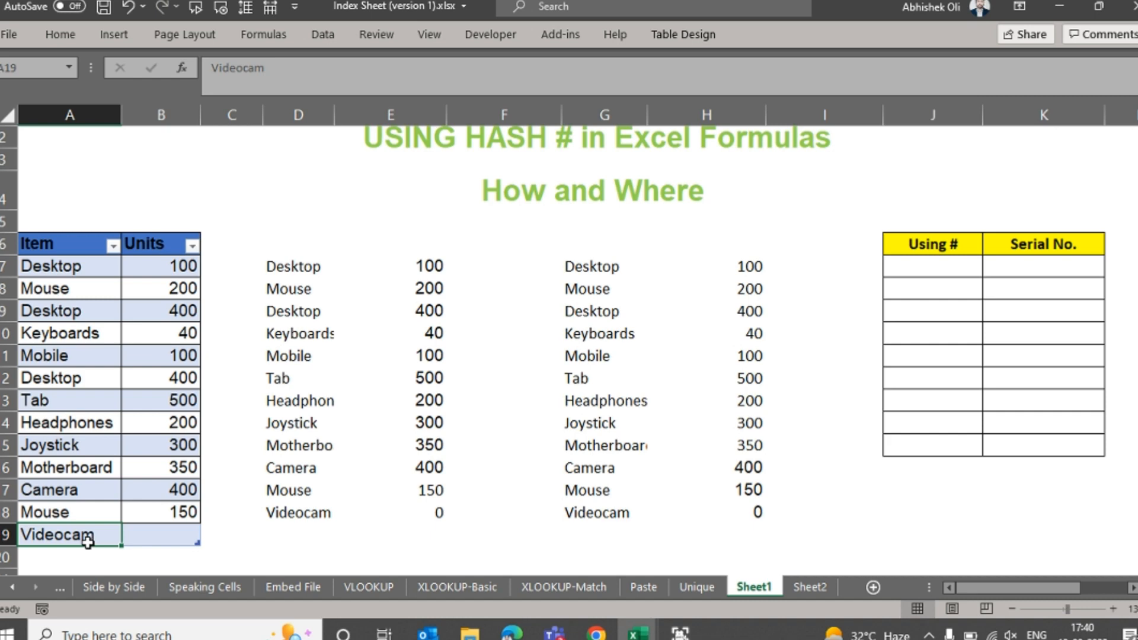
type("Bluetooth")
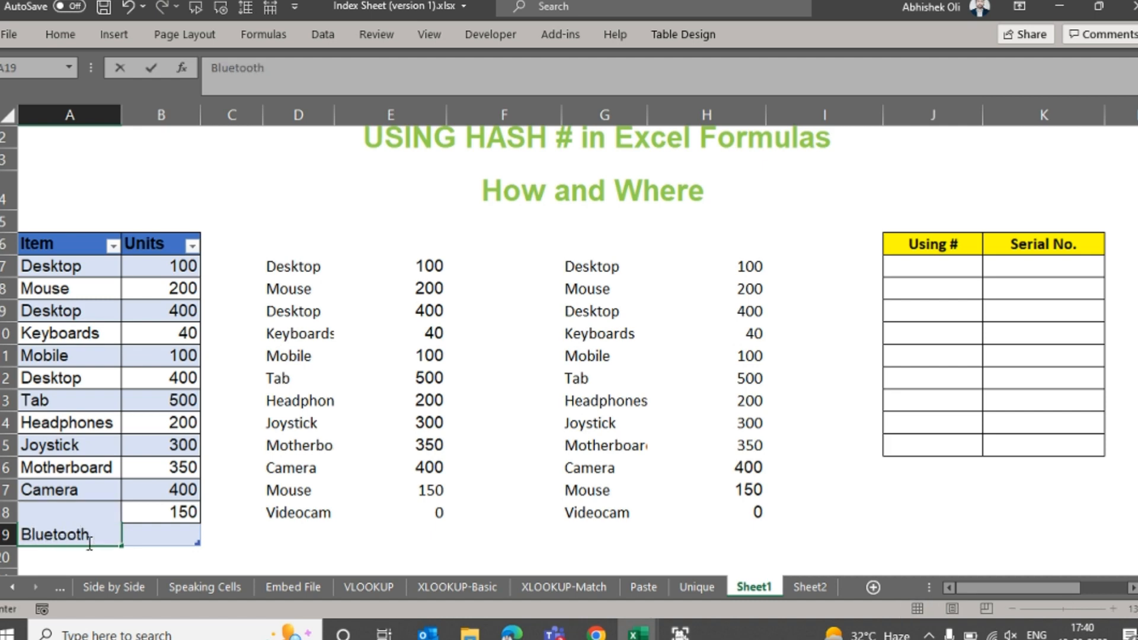
type(" headset")
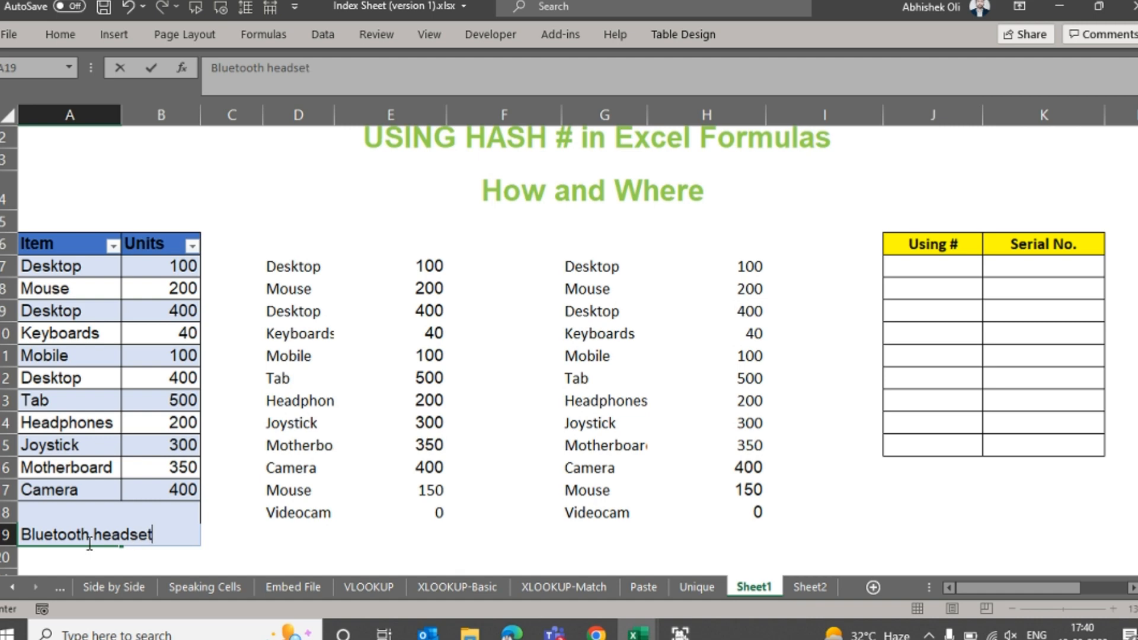
key("Return")
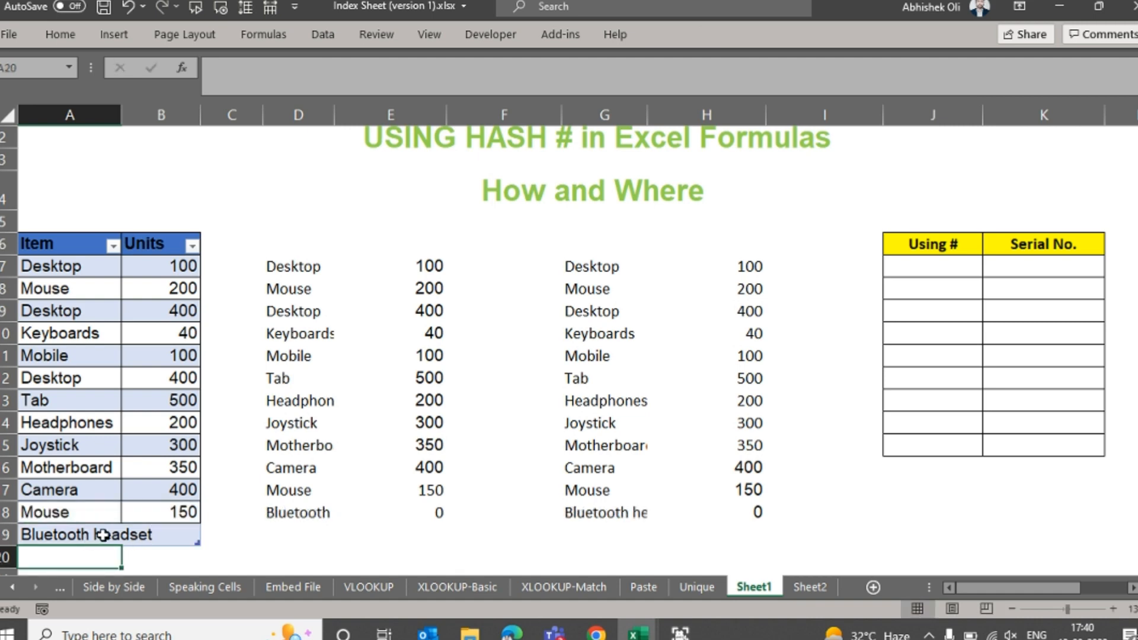
Step: Compare the new item in the source table and both spilled ranges, and widen column G
left_click(96, 536)
left_click(304, 511)
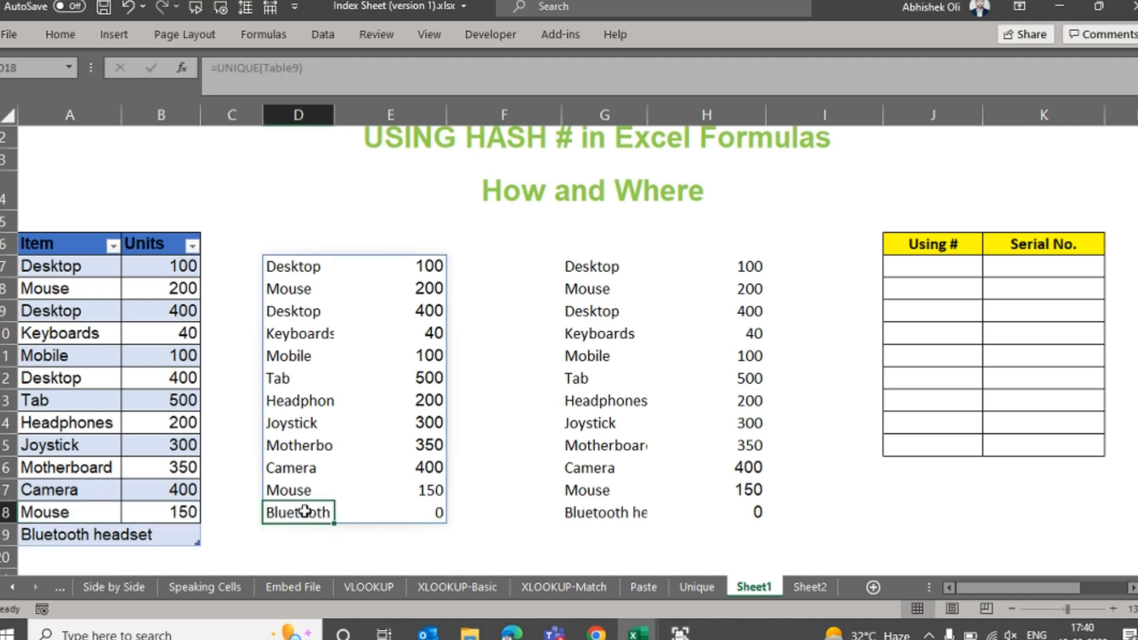
left_click(586, 509)
left_click_drag(650, 107, 681, 106)
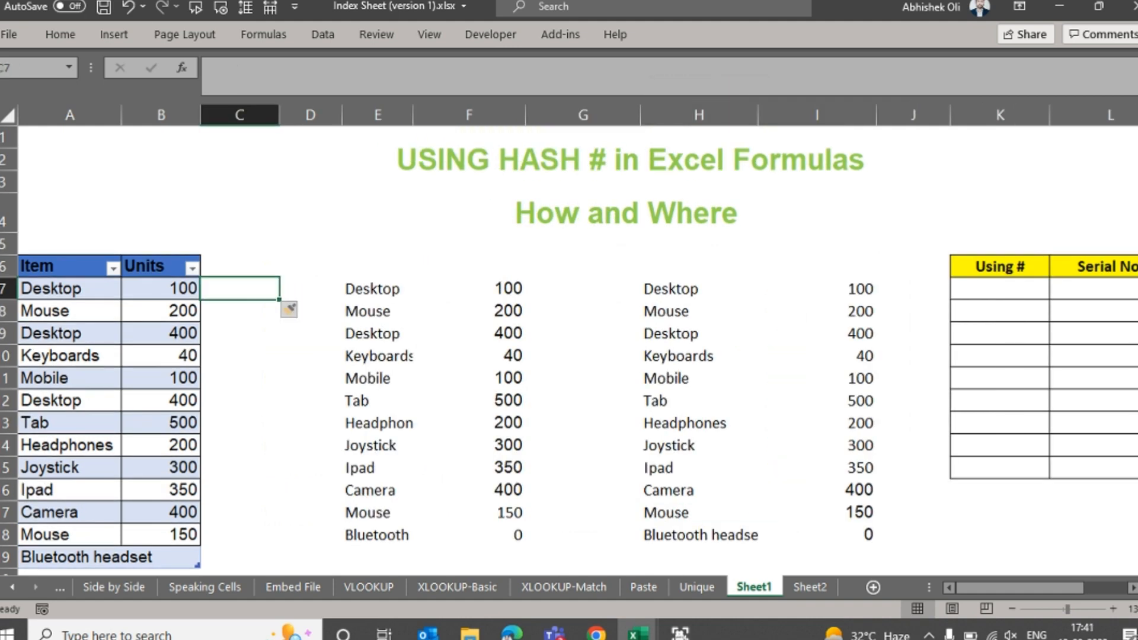
Step: Copy the units value from B7 into C7 to extend the table by a column
key("Left")
key("ctrl+c")
key("Right")
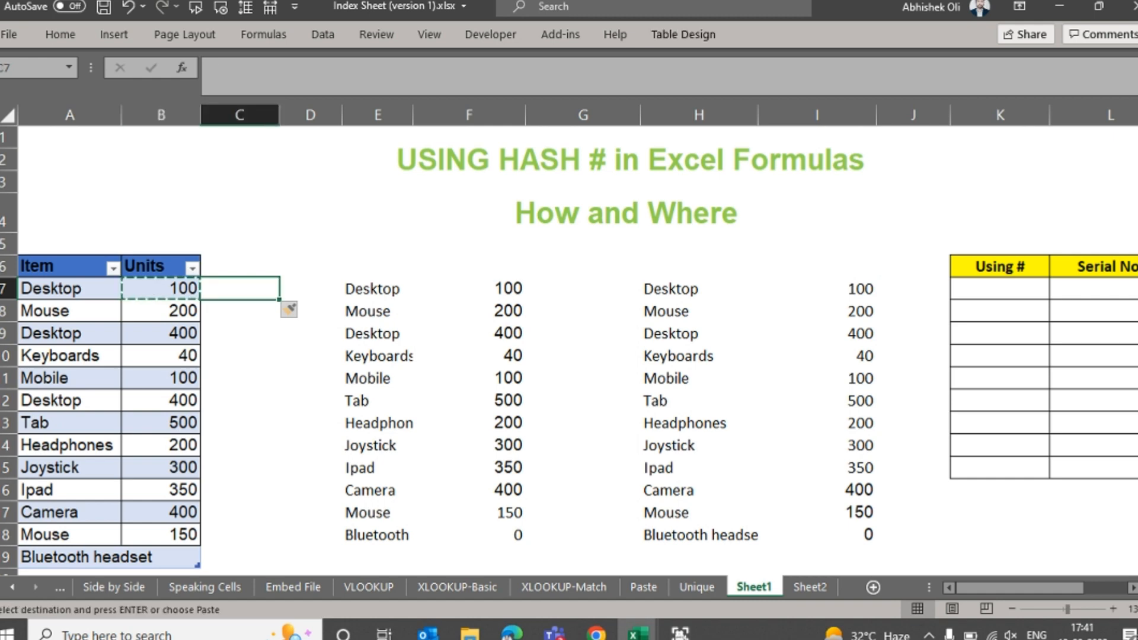
key("Return")
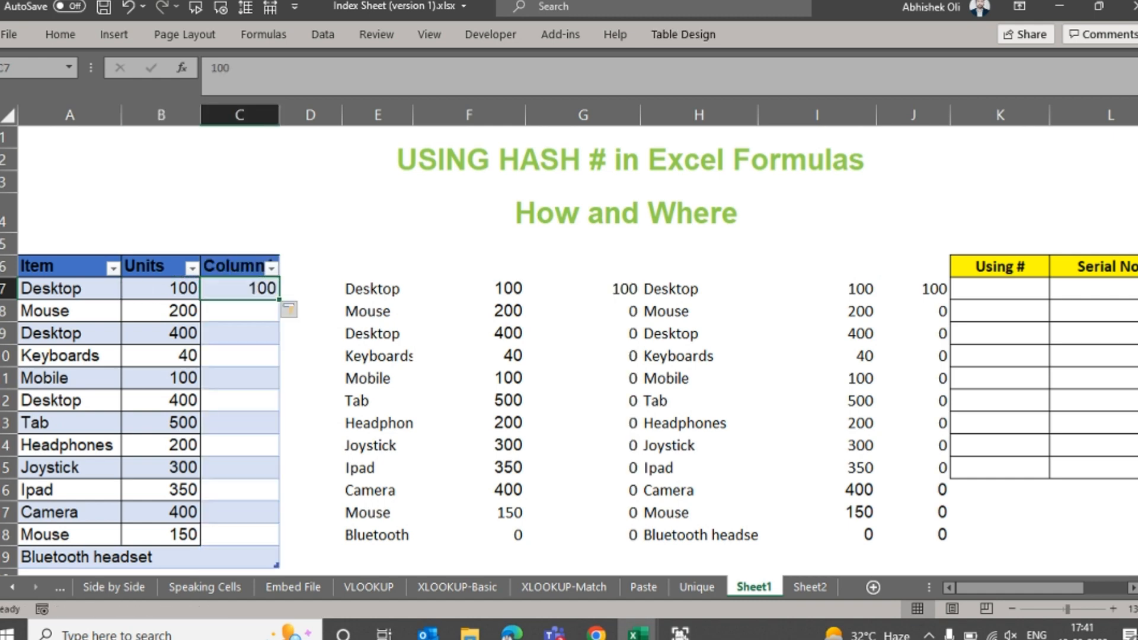
type("=")
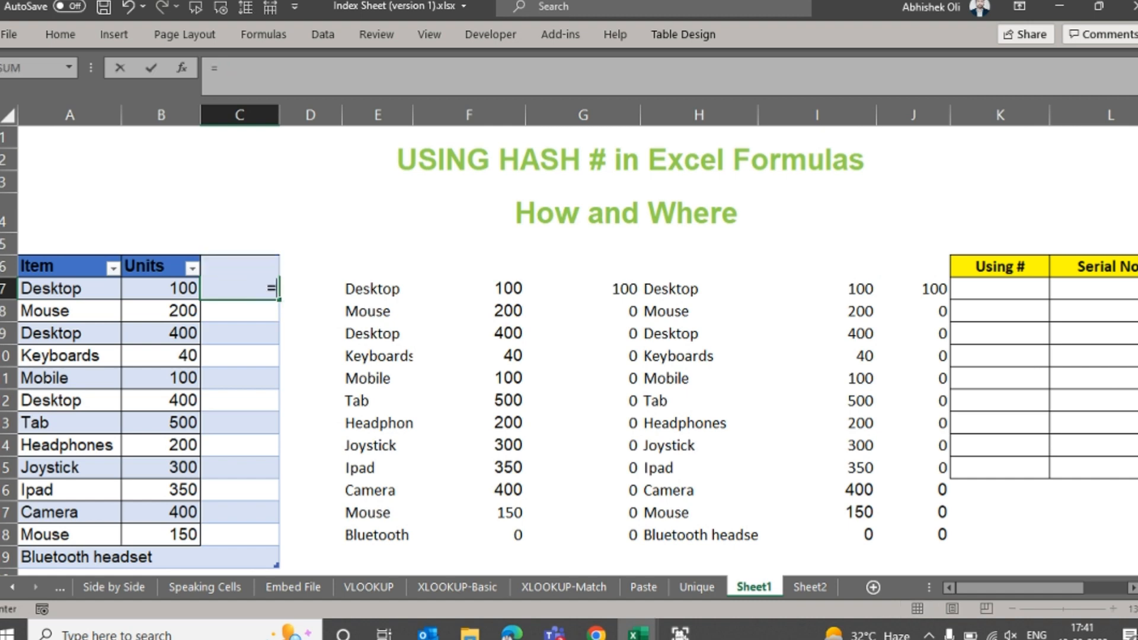
key("Left")
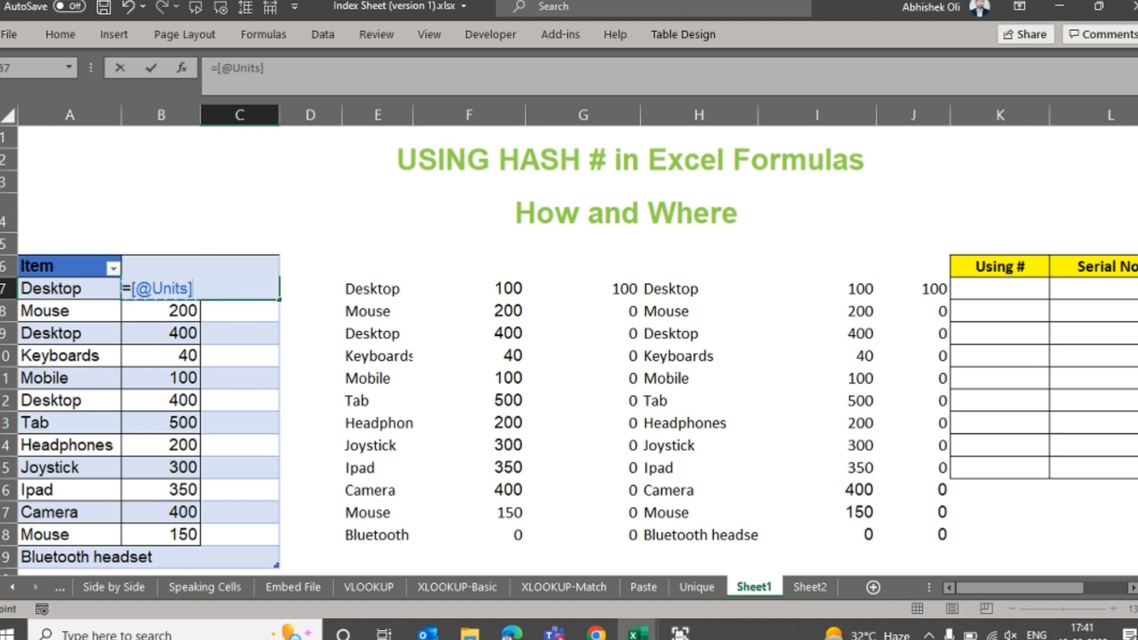
type("*2")
key("ctrl+Return")
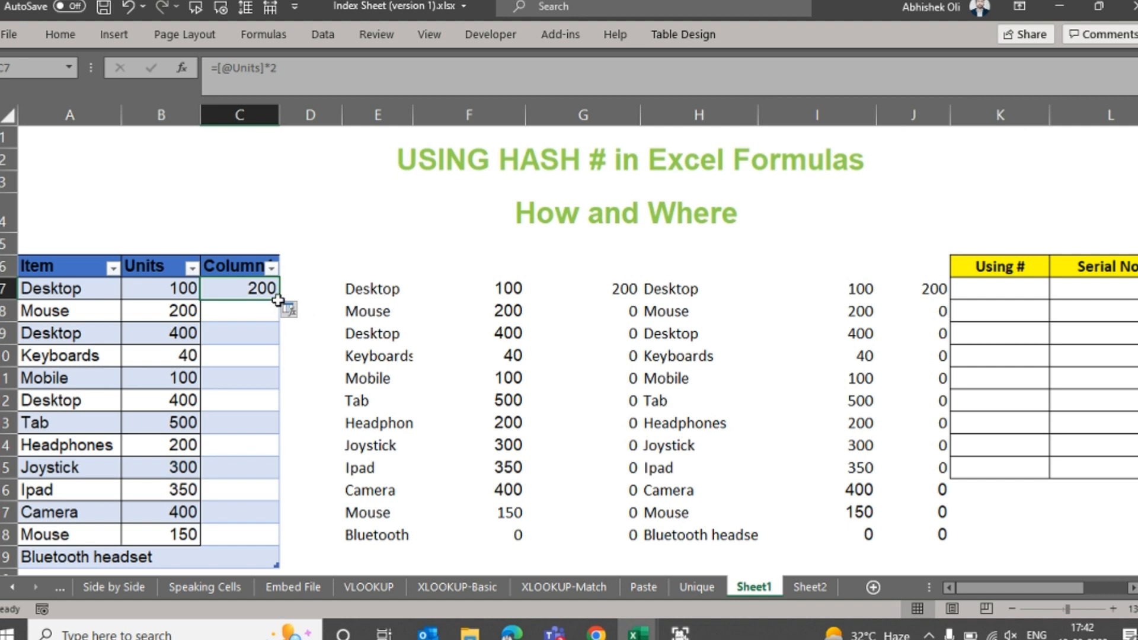
Step: Copy the doubled-units formula from C7 through the third table column to C18
key("ctrl+c")
key("Left")
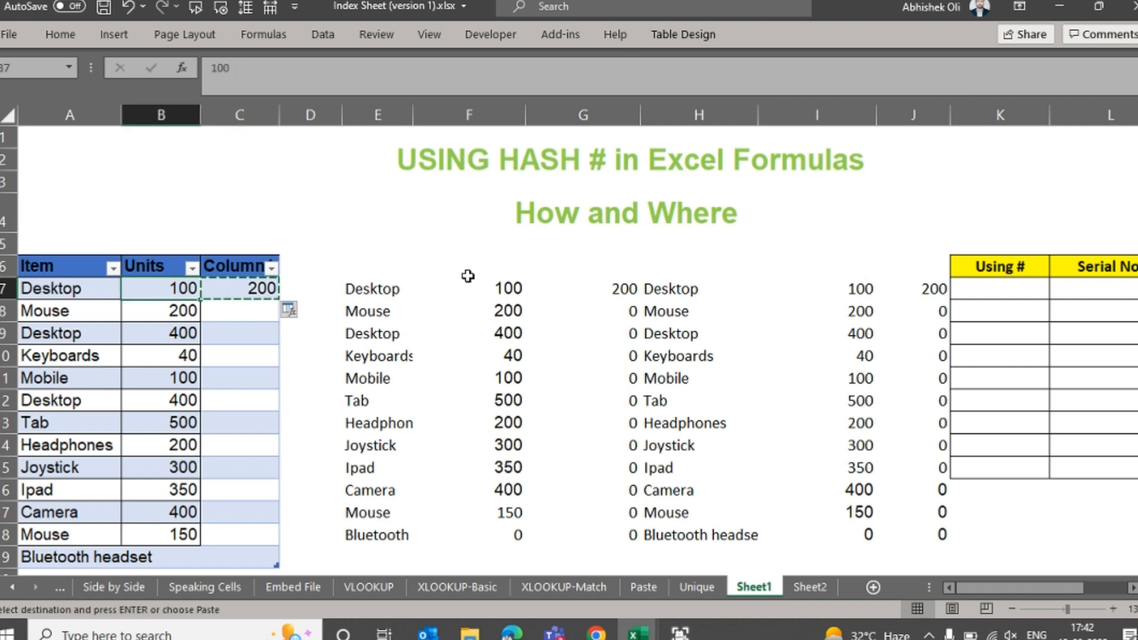
key("ctrl+Down")
key("Right")
key("ctrl+shift+Up")
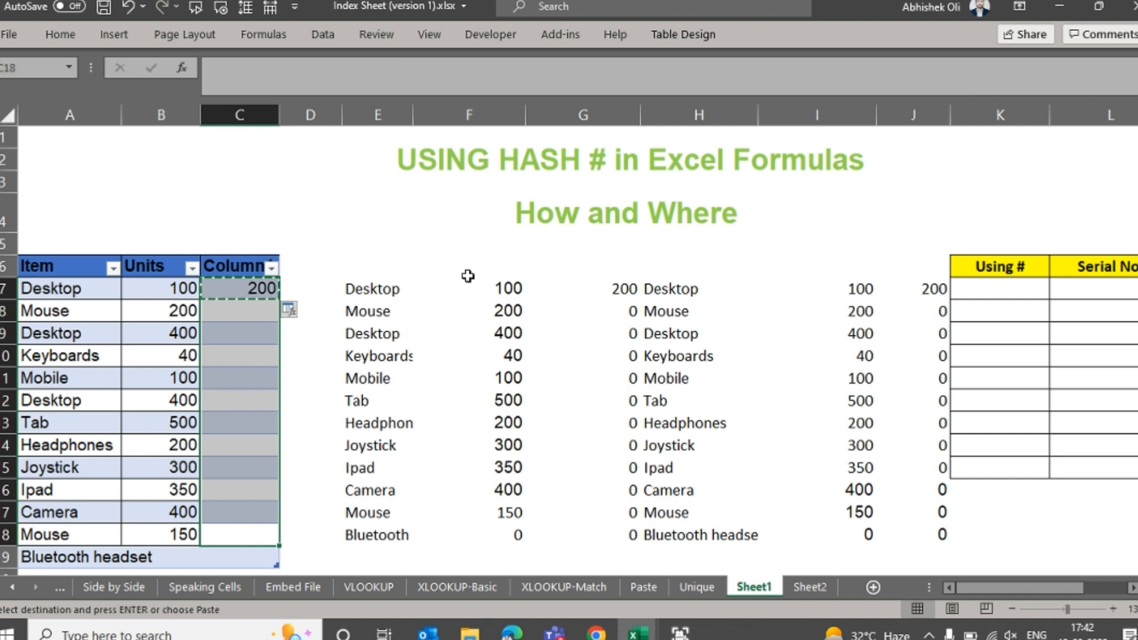
key("Return")
key("Down")
key("Down")
key("Down")
key("Down")
key("Up")
key("Up")
key("Up")
key("Up")
key("Up")
key("Up")
key("Up")
key("Up")
key("Up")
key("Up")
key("Up")
key("Up")
key("Up")
key("Up")
key("Up")
key("Up")
key("Up")
key("Up")
key("Up")
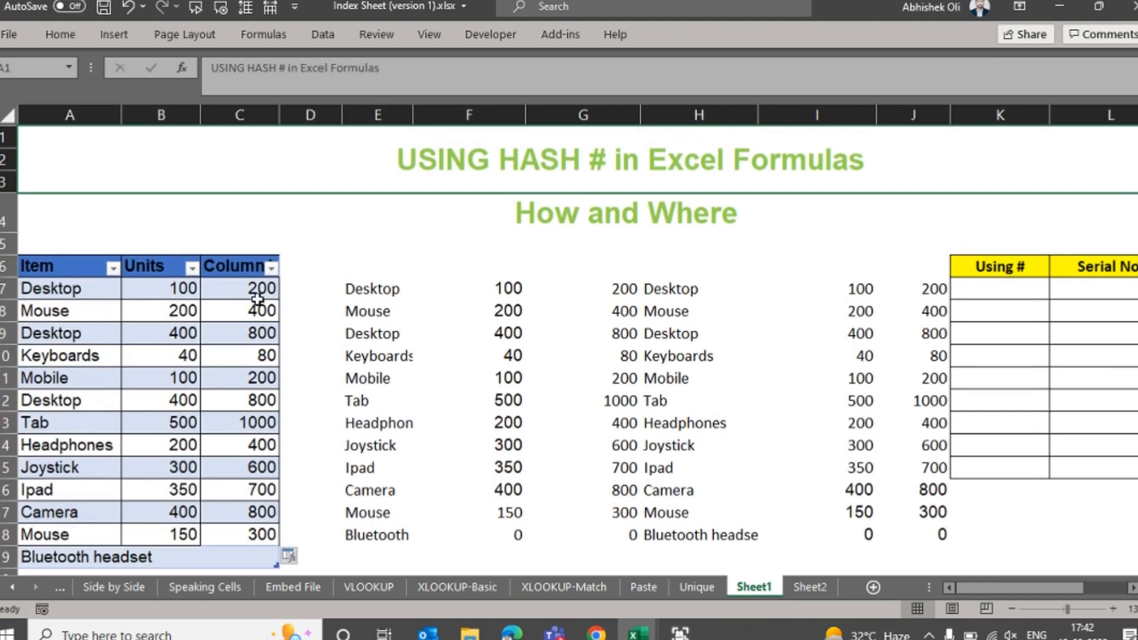
Step: Examine the formulas in C7 to C12 of the third table column, cell by cell
left_click(249, 287)
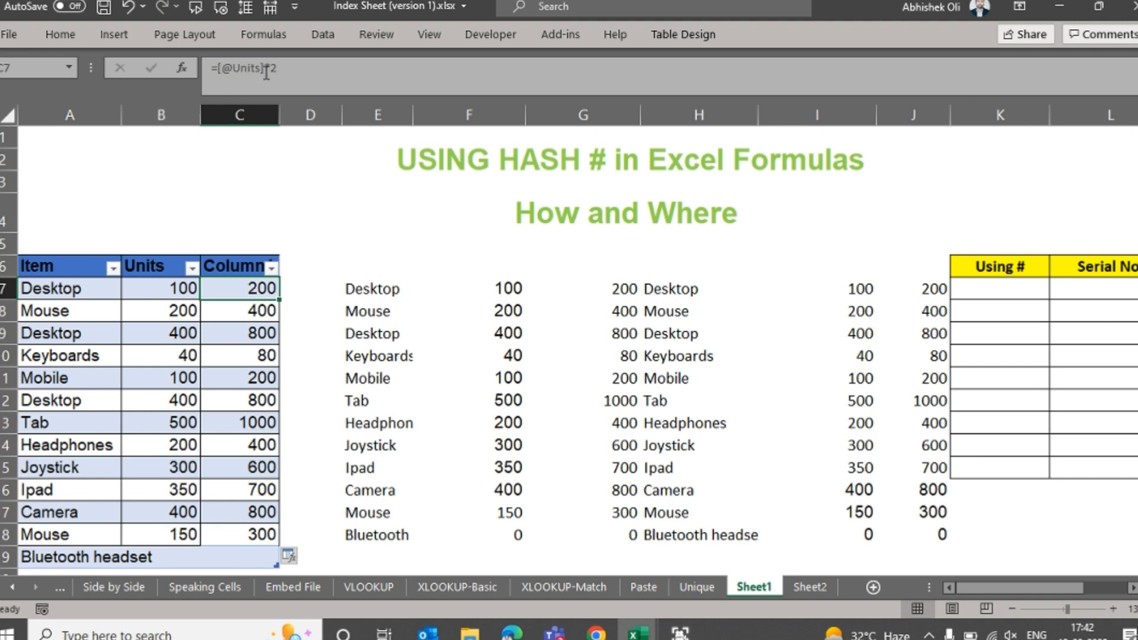
left_click(245, 308)
left_click(245, 332)
left_click(246, 354)
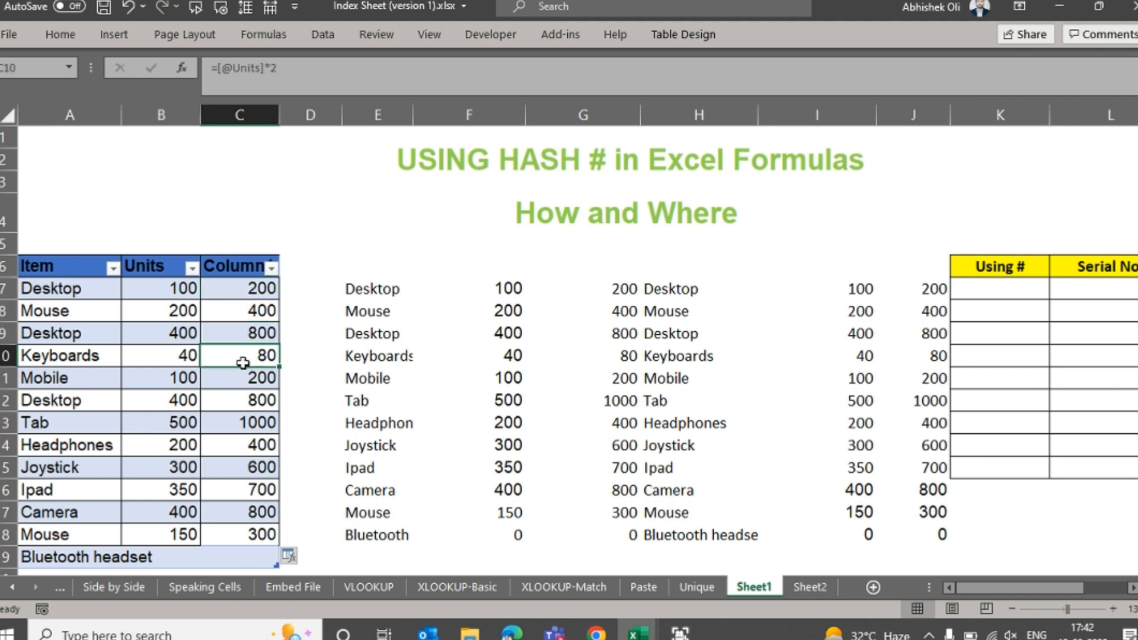
left_click(244, 385)
left_click(243, 409)
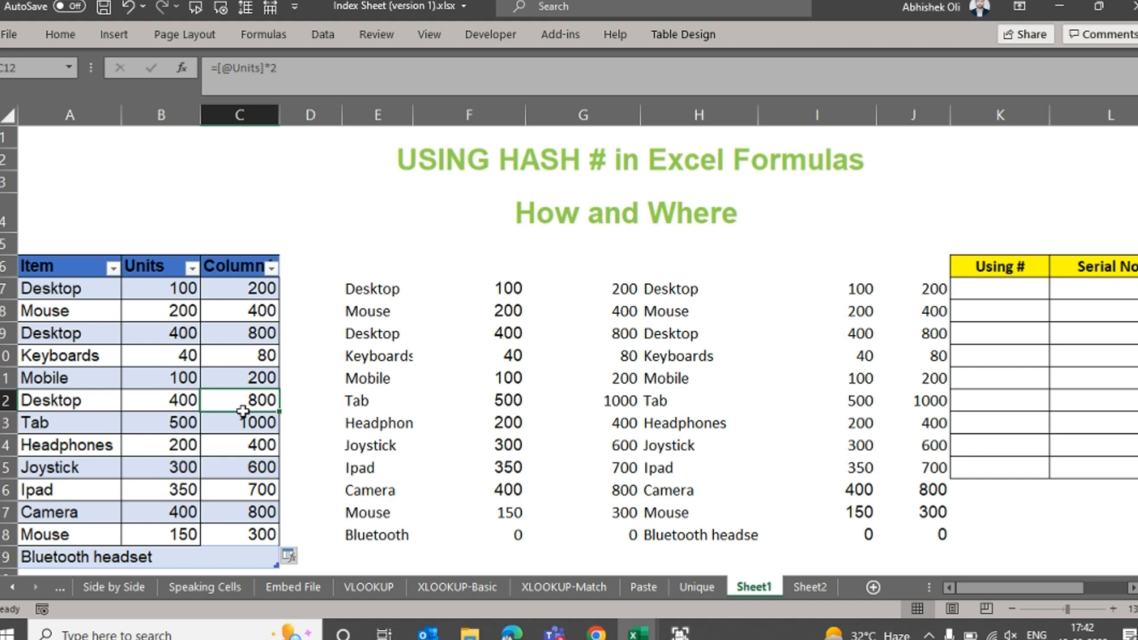
Step: Clear the doubled-units formulas from C7:C18 in the third table column
left_click(232, 291)
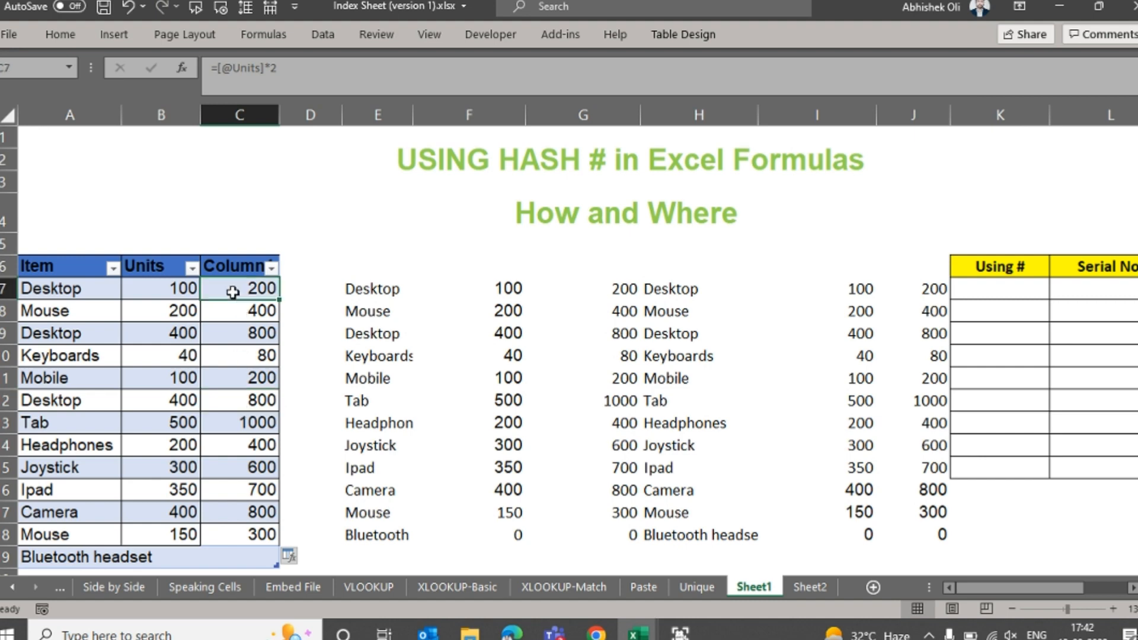
type("=un")
key("Escape")
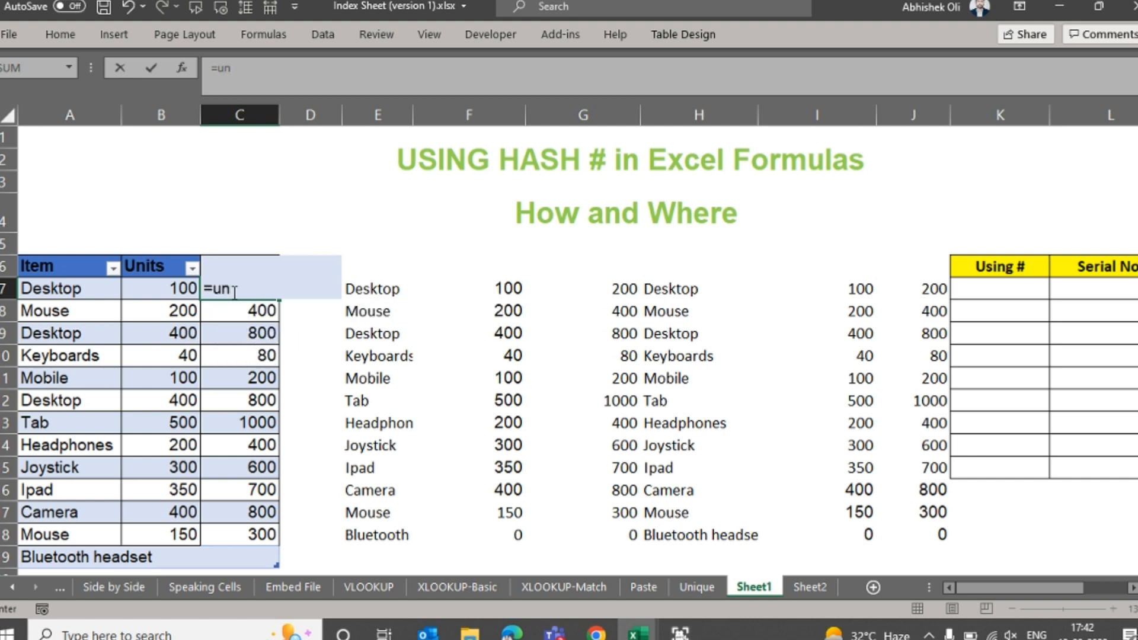
key("Escape")
key("ctrl+shift+Down")
key("Delete")
Step: Try to enter a UNIQUE formula over the item column in the table header cell C6
key("Up")
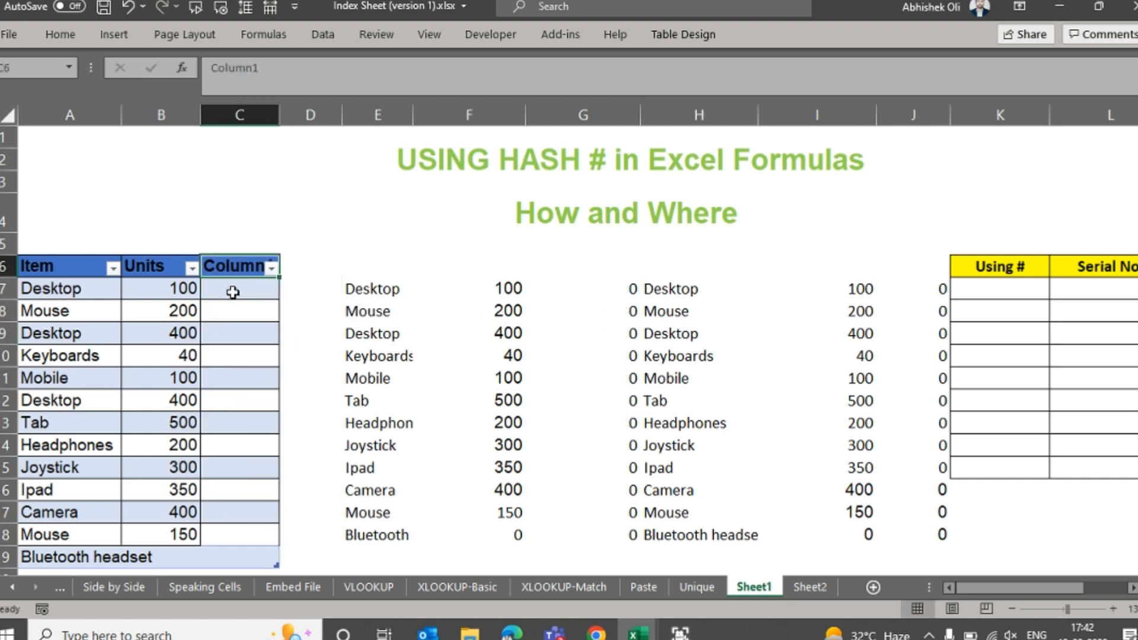
type("=unique")
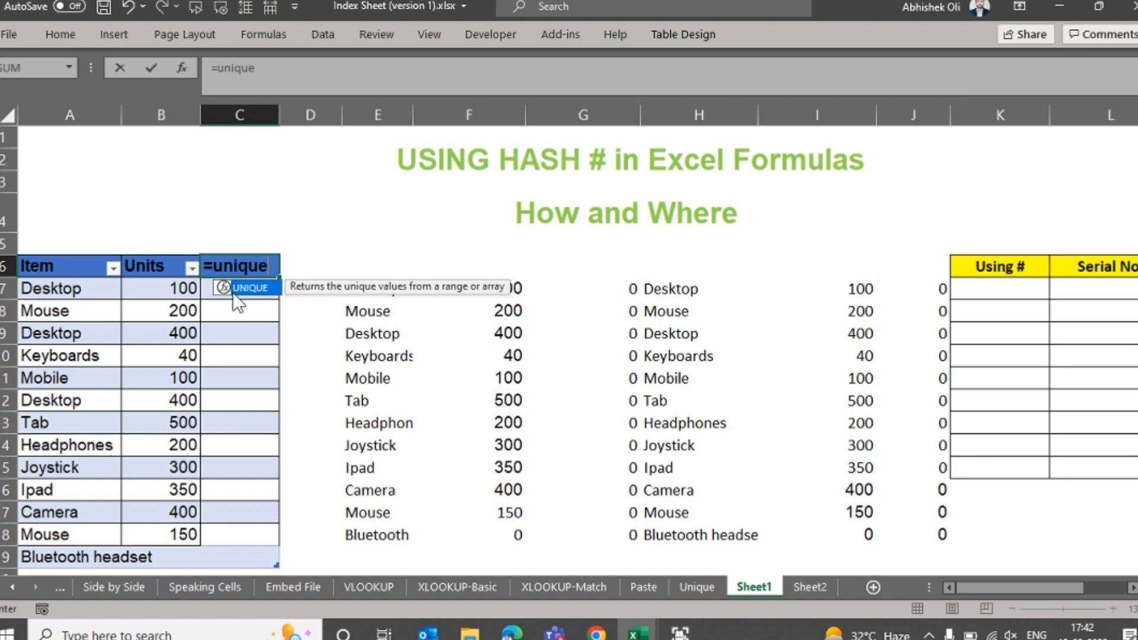
key("Tab")
key("Down")
key("Left")
key("Left")
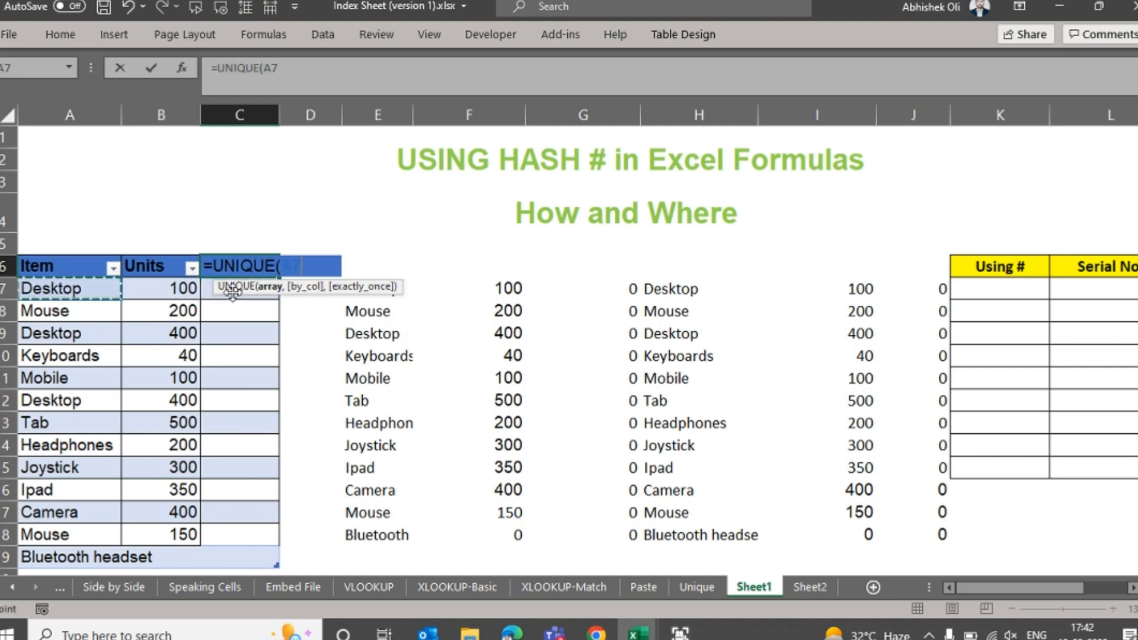
key("ctrl+shift+Down")
key("Return")
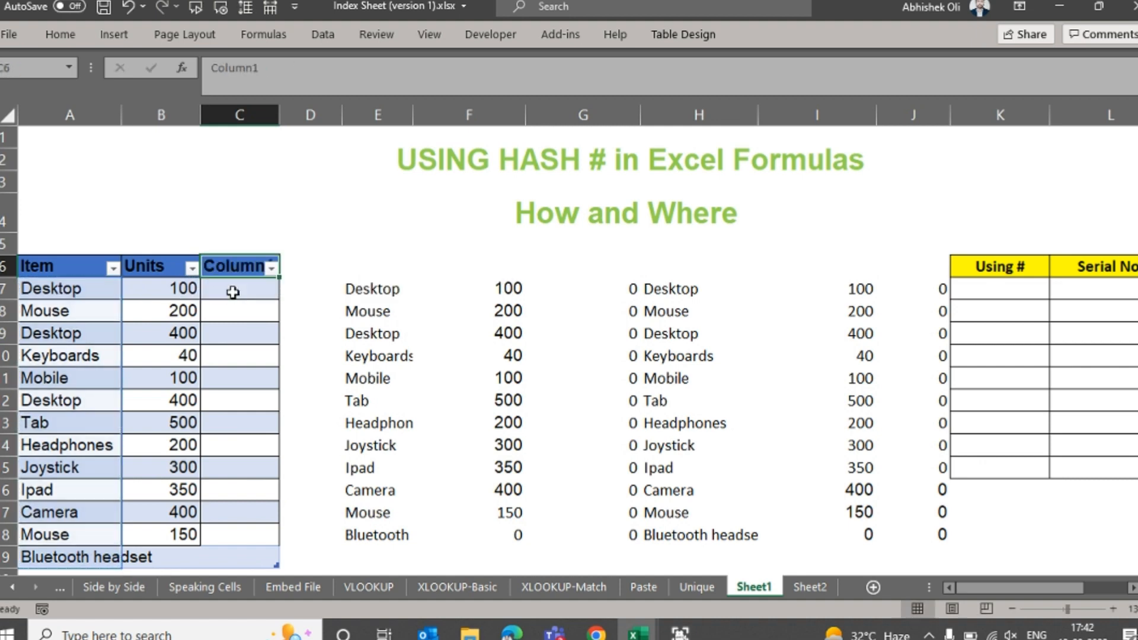
Step: Try to enter =UNIQUE([Item]) in cell C7 inside the table's third column
type("=unique")
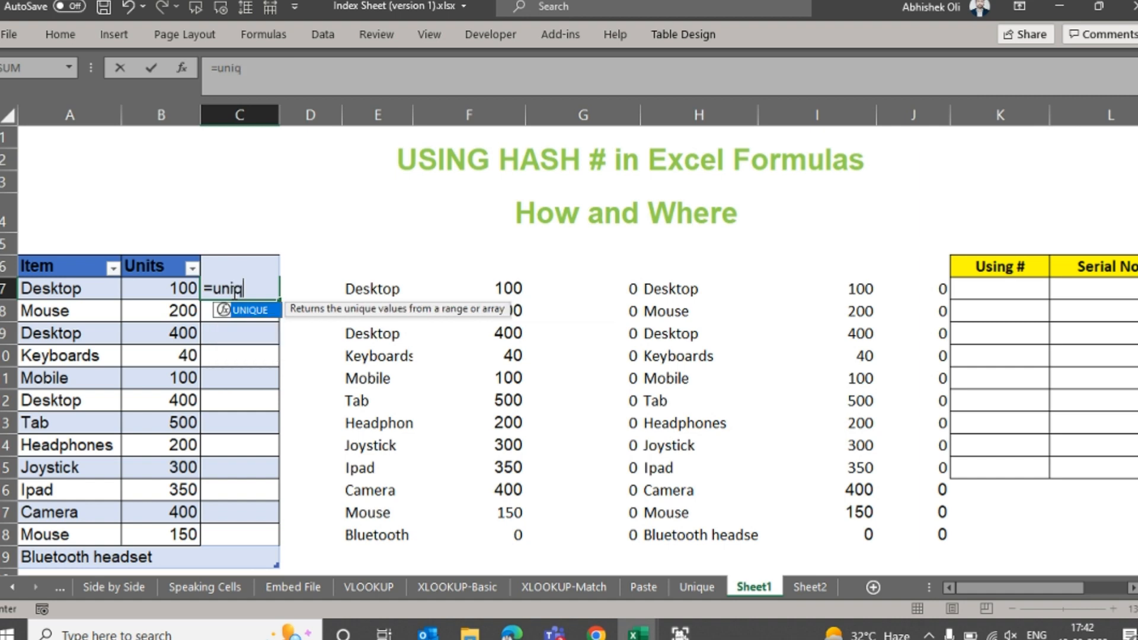
key("Tab")
key("Left")
key("Left")
key("ctrl+shift+Down")
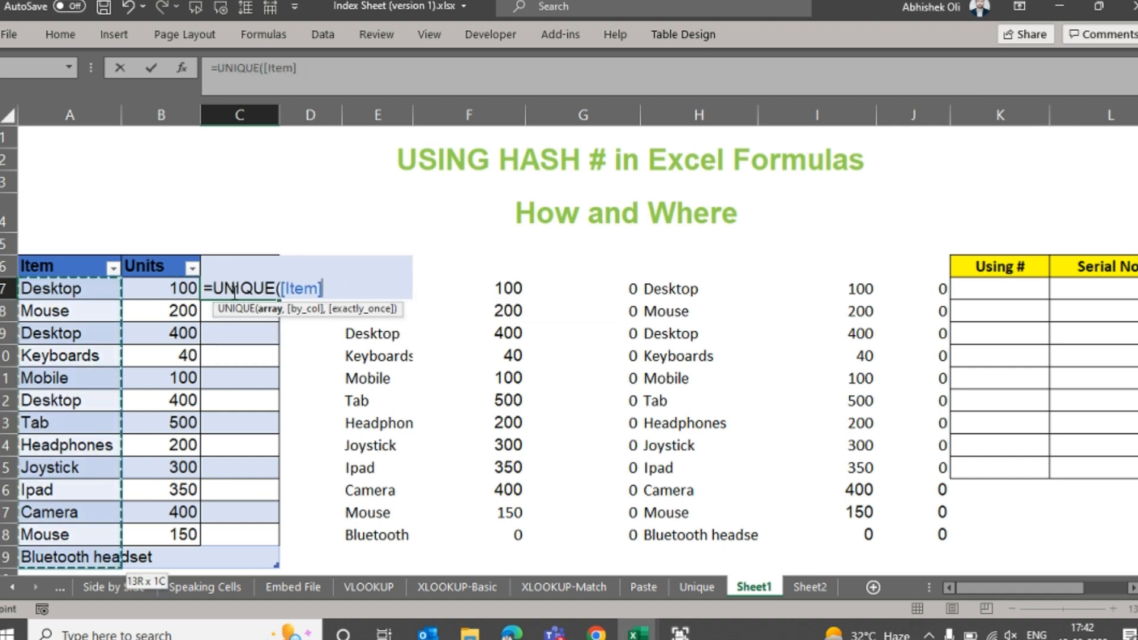
type(")")
key("Return")
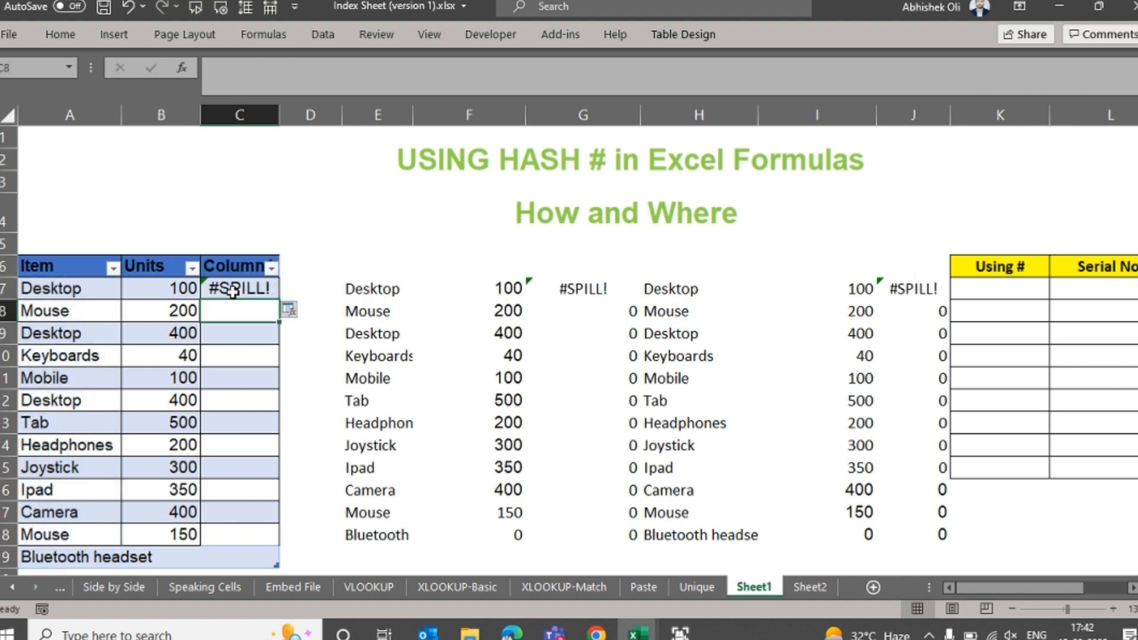
left_click(232, 290)
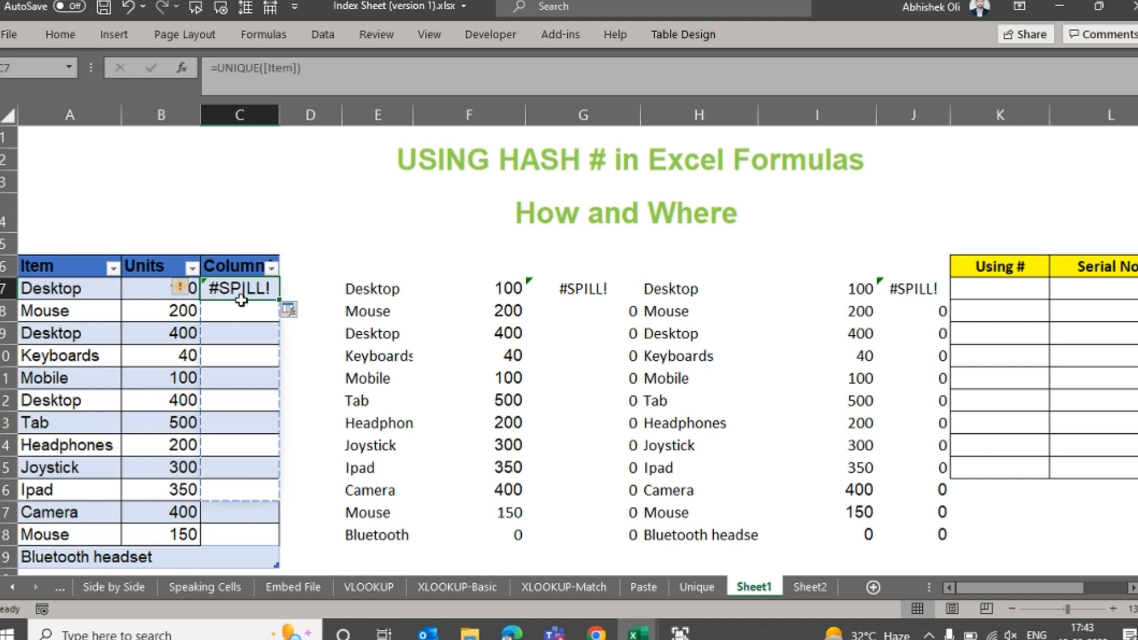
Step: Delete the whole worksheet column C containing the table's third column
left_click(251, 122)
key("ctrl+minus")
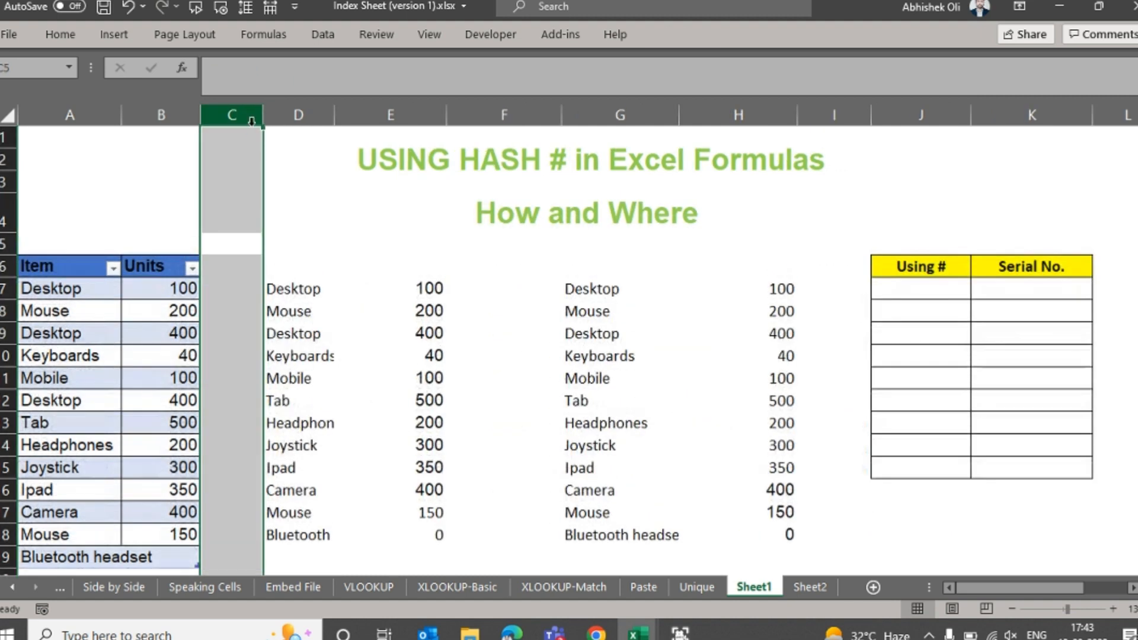
left_click(337, 275)
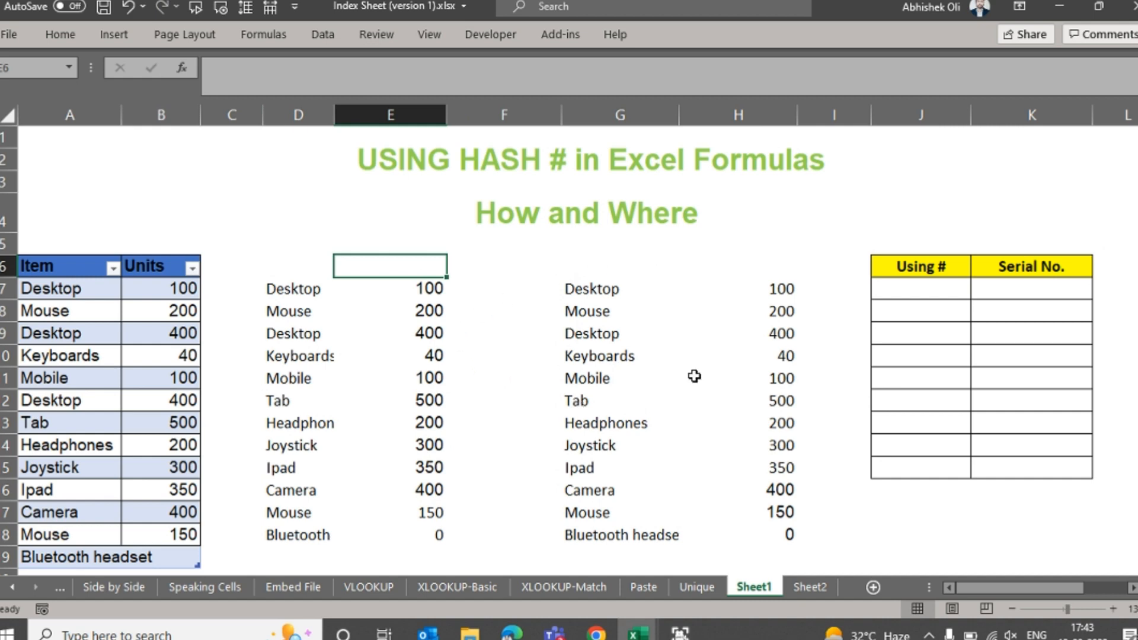
Step: Enter =UNIQUE(Table9[Item]) in K7 under the Serial No. header
left_click(1043, 291)
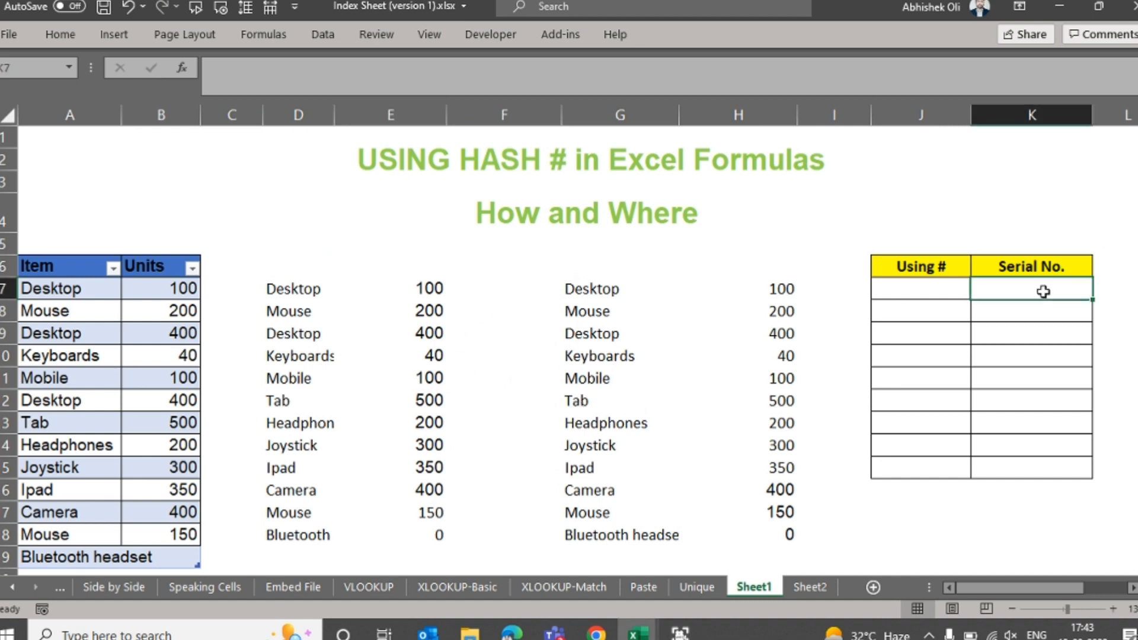
type("=")
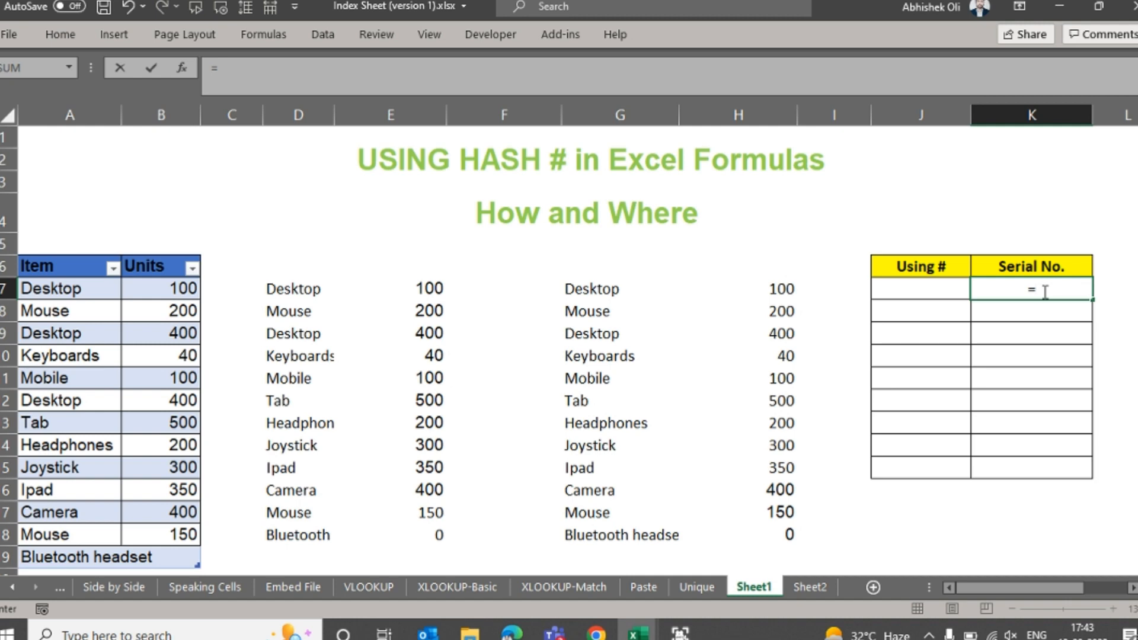
type("unique")
key("Tab")
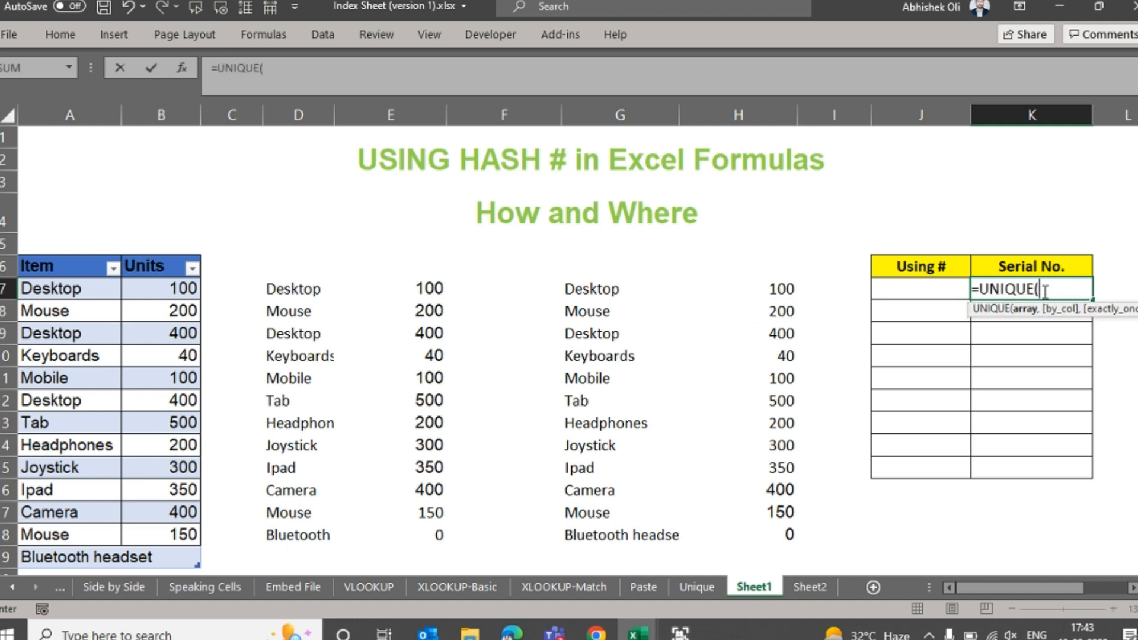
left_click(55, 290)
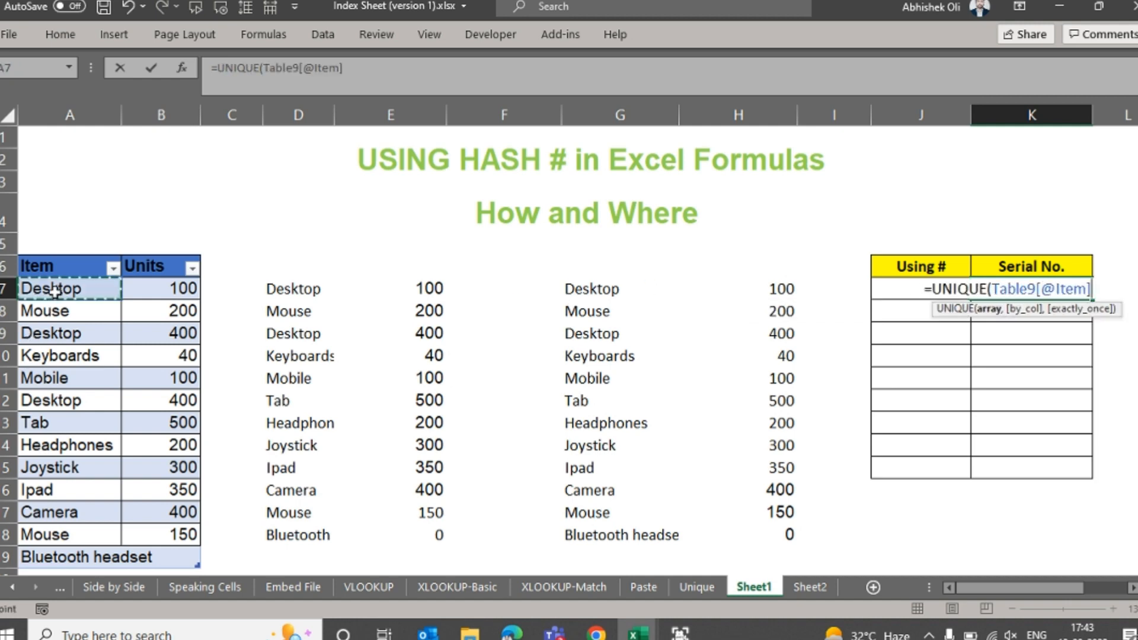
key("ctrl+shift+Down")
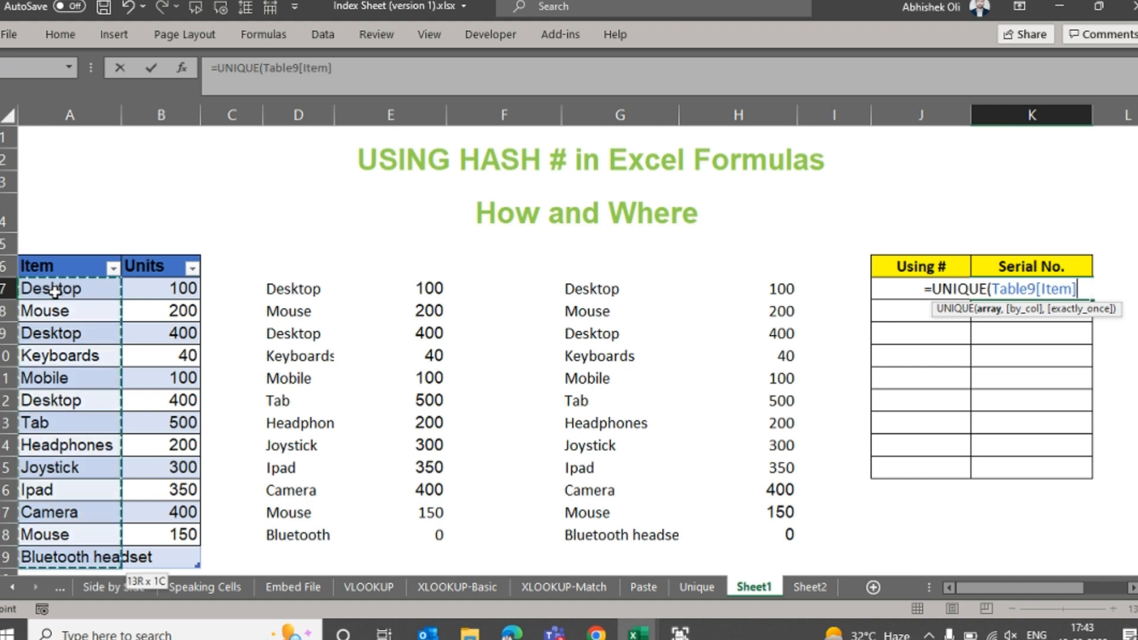
type(")")
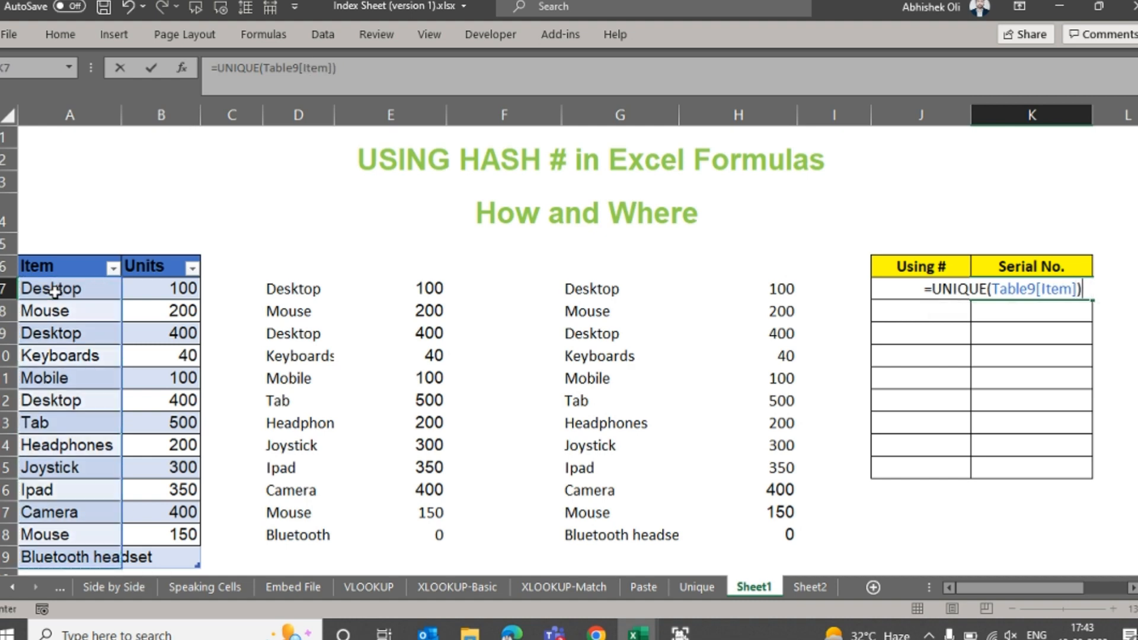
key("Return")
key("Up")
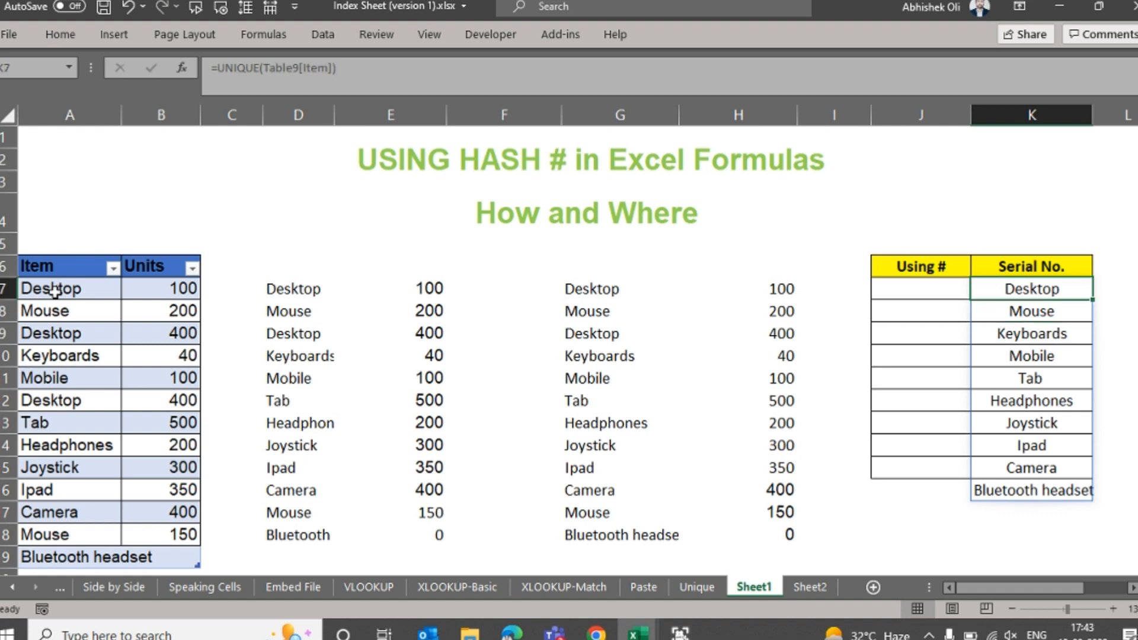
left_click(1060, 334)
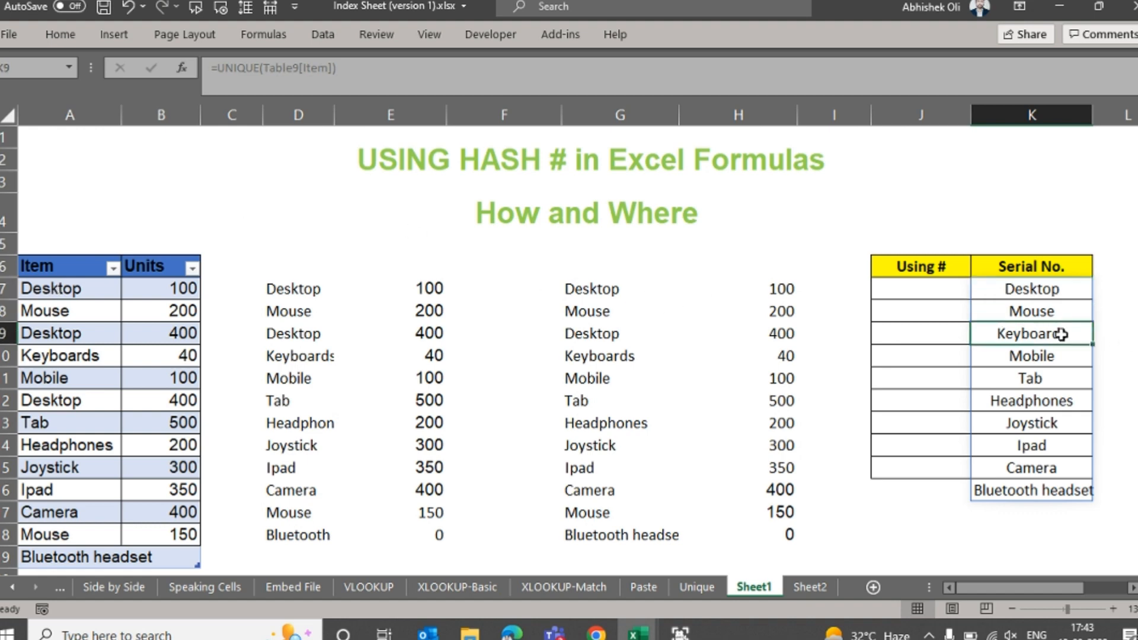
Step: Clear the Bluetooth headset entry from cell A19 of the item table
left_click(75, 557)
key("Delete")
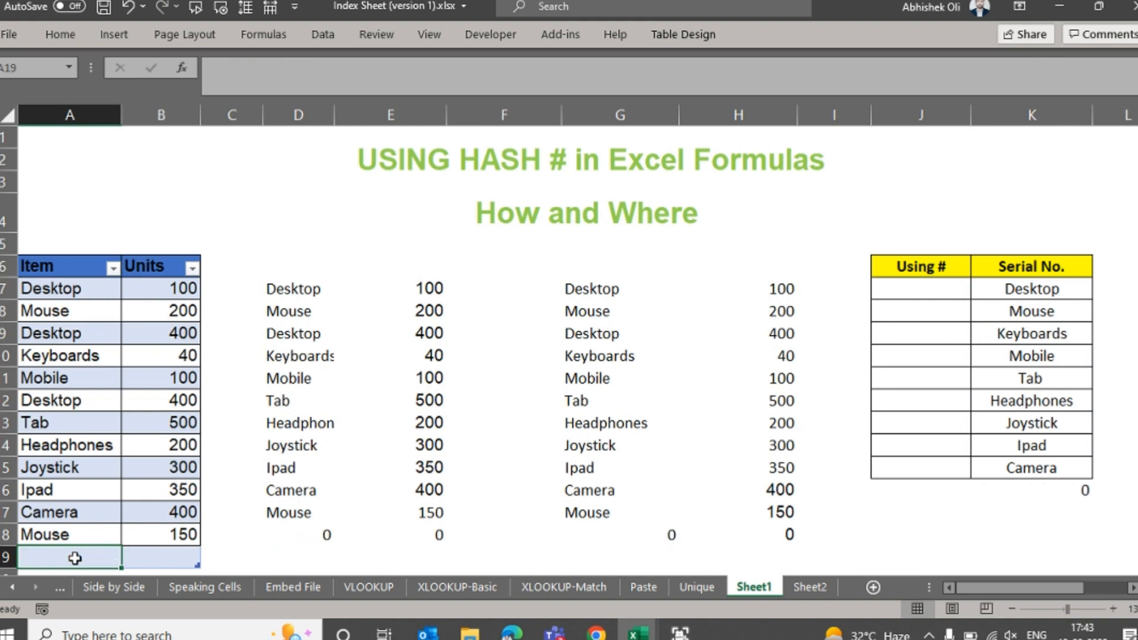
Step: Replace the formula in K7 with =UNIQUE(A7:A18), covering only the filled item cells
left_click(1034, 291)
type("=u")
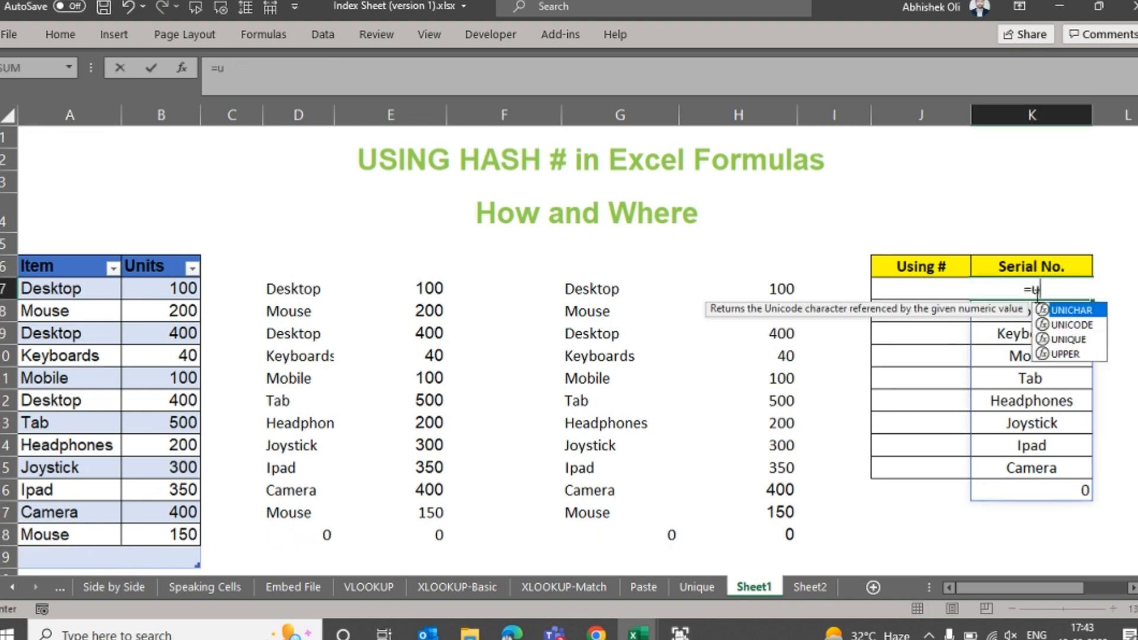
type("niqu")
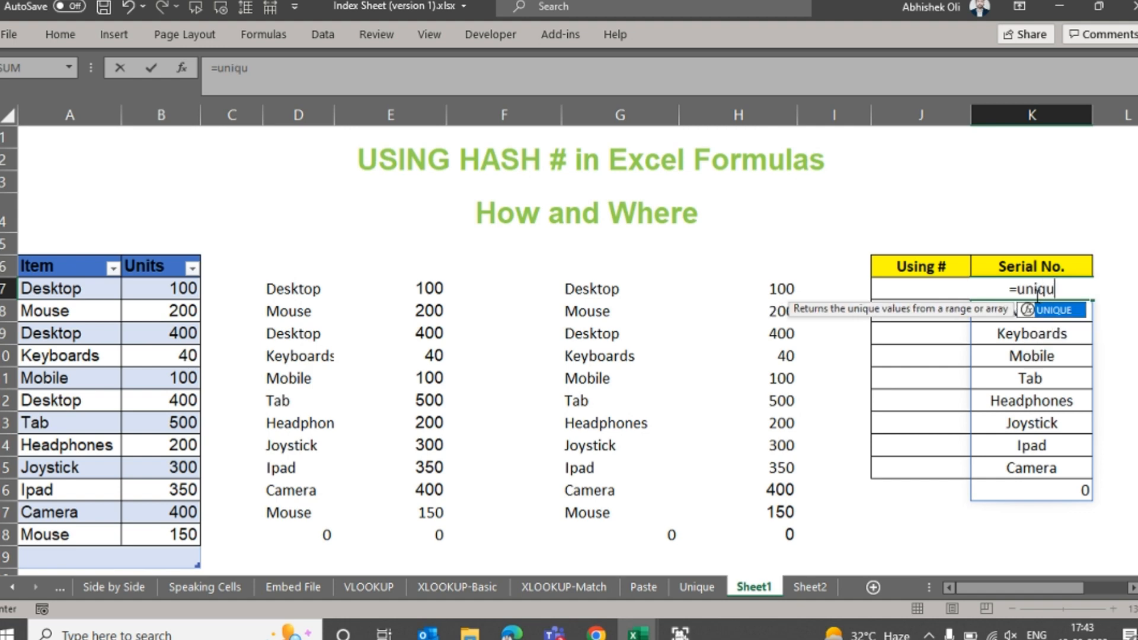
key("Tab")
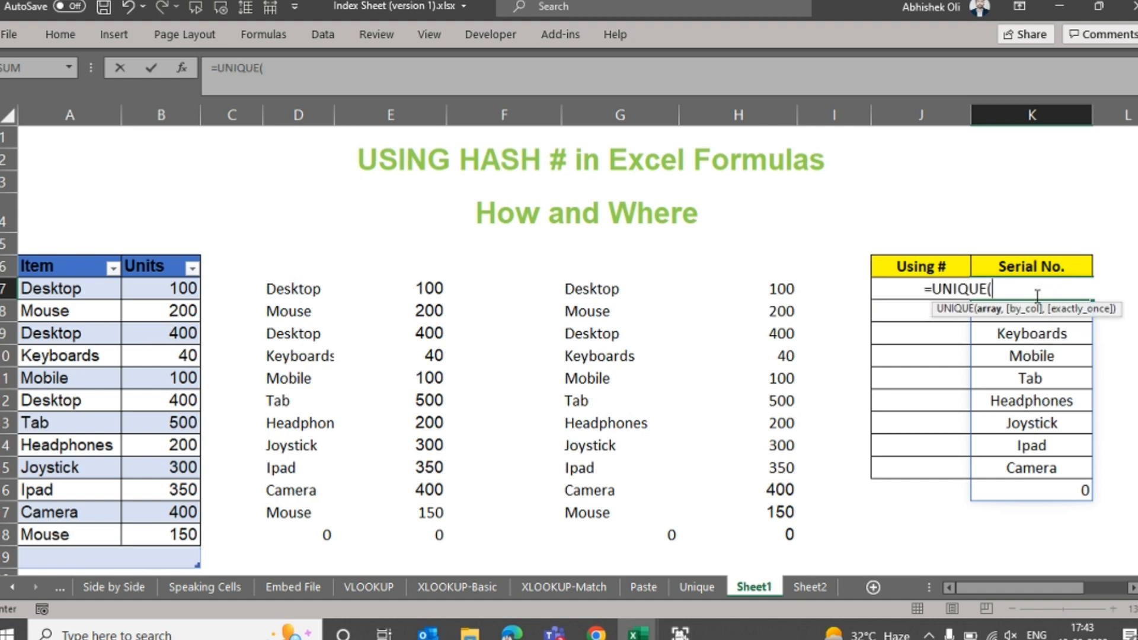
left_click(101, 289)
key("ctrl+shift+Down")
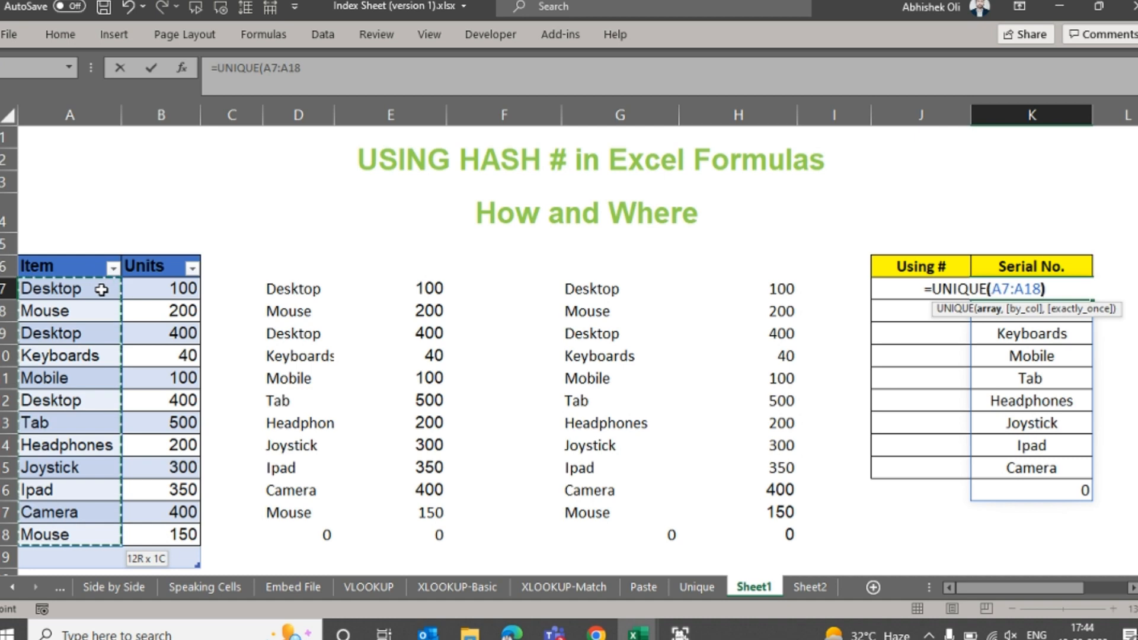
key("Return")
Step: Examine the spilled UNIQUE results from K7 down to K15, cell by cell
key("Up")
key("Down")
key("Down")
key("Down")
key("Down")
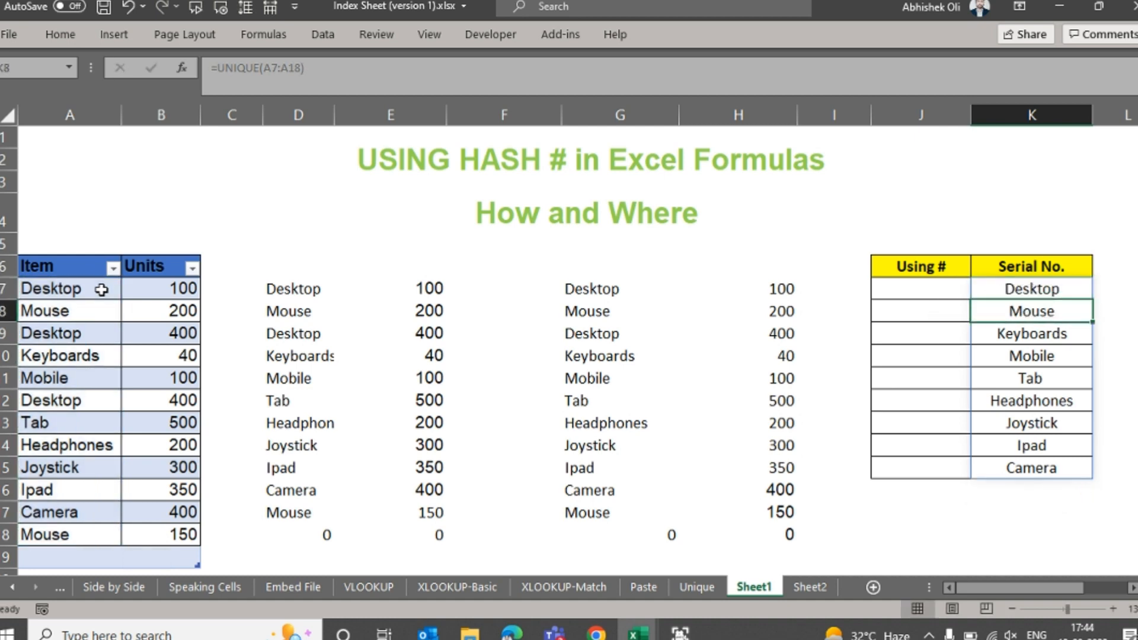
key("Down")
key("Down")
key("Down")
key("Down")
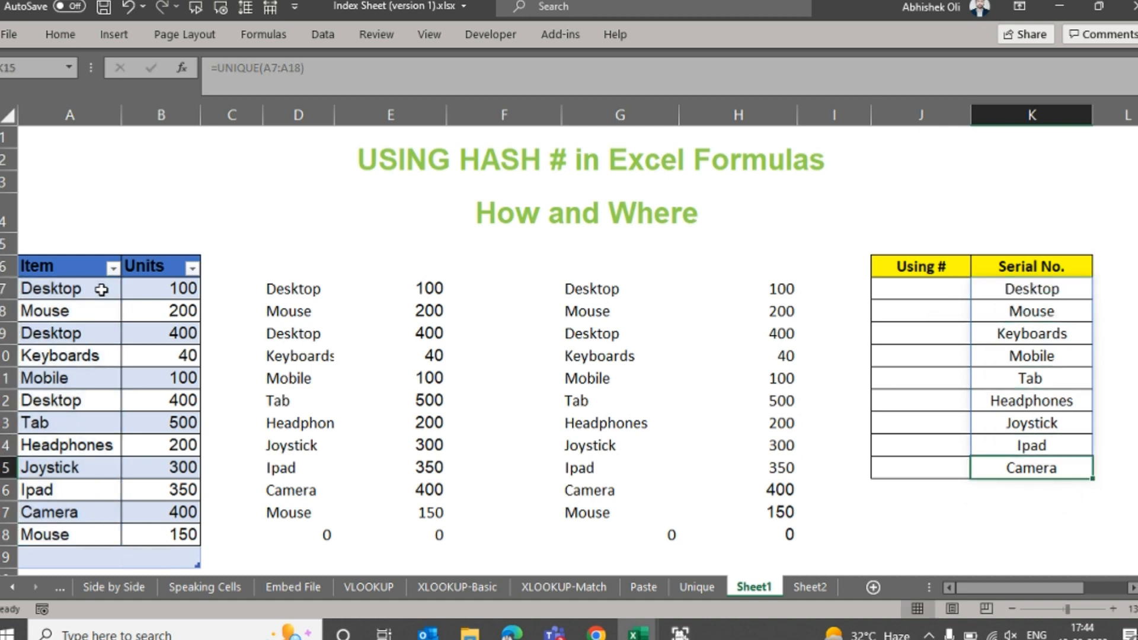
key("Up")
key("Up")
key("Up")
key("Up")
key("Up")
key("Up")
key("Up")
key("Up")
Step: Write a COUNTA formula in J7 that refers to the spilled list as K7#
key("Left")
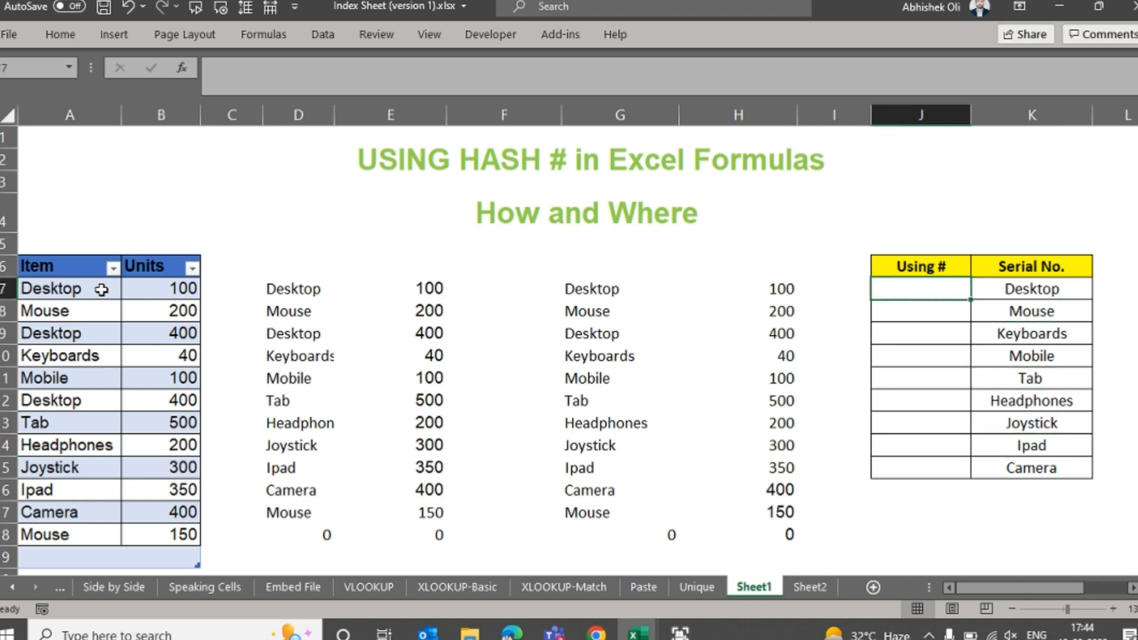
type("=")
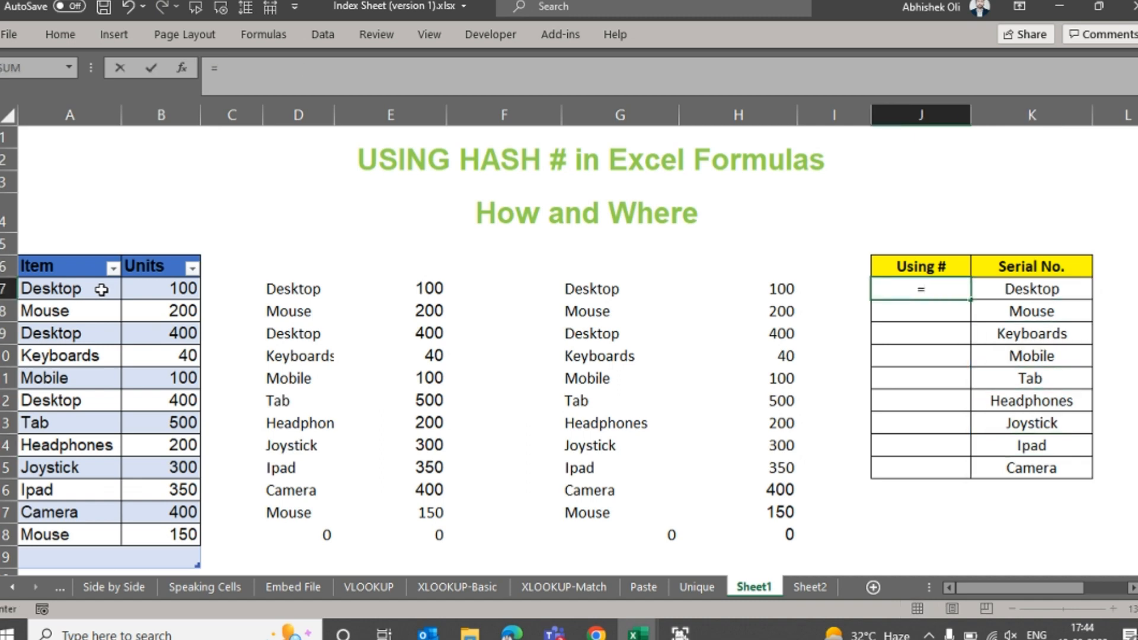
type("count")
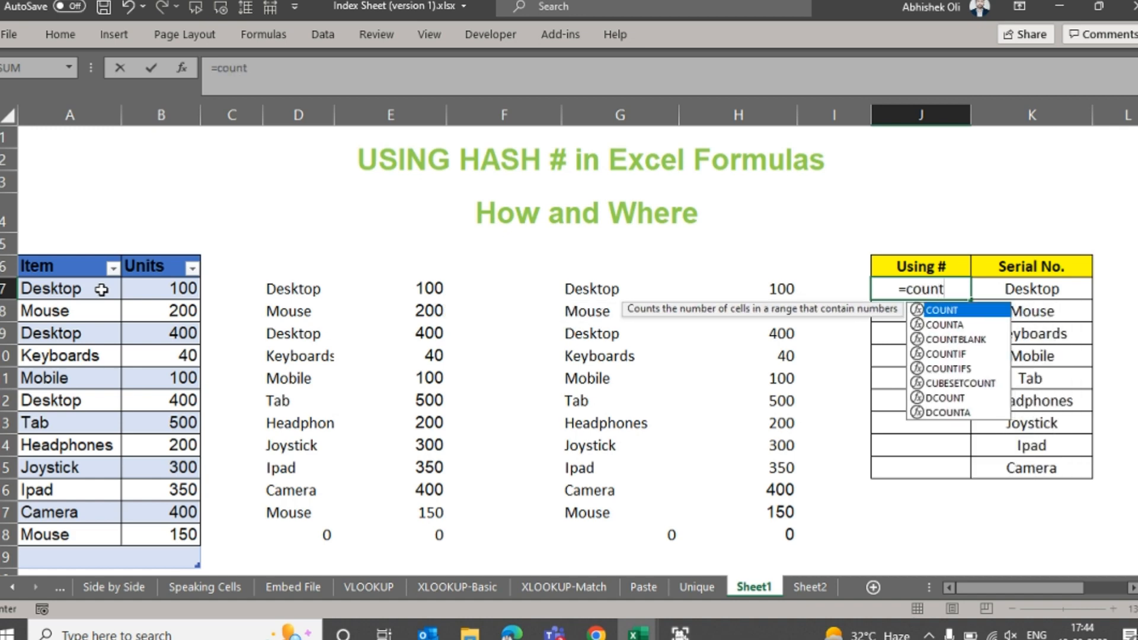
type("a")
key("Tab")
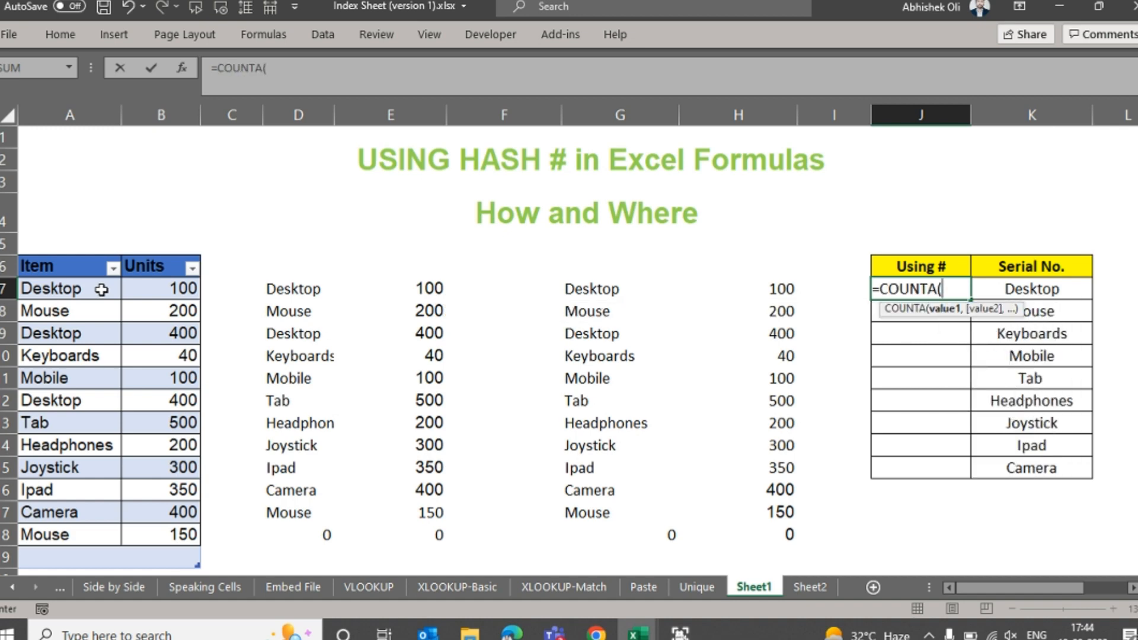
key("Right")
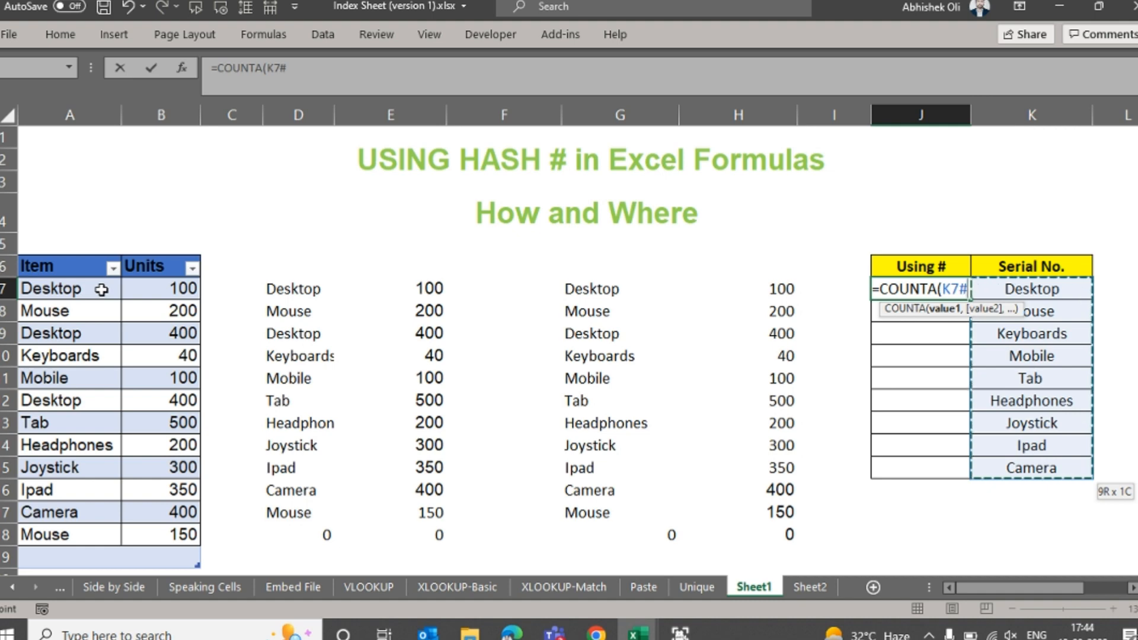
type(")")
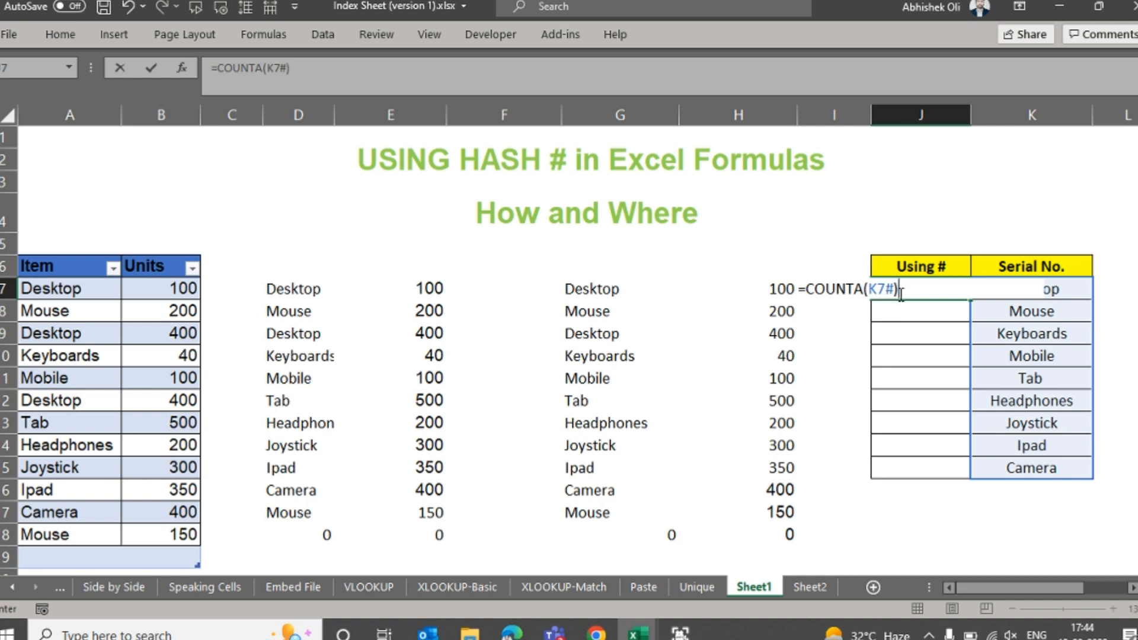
Step: Reselect K7 through K15 as the COUNTA argument in J7 and commit the formula as =COUNTA(K7#)
left_click_drag(897, 290, 872, 290)
key("BackSpace")
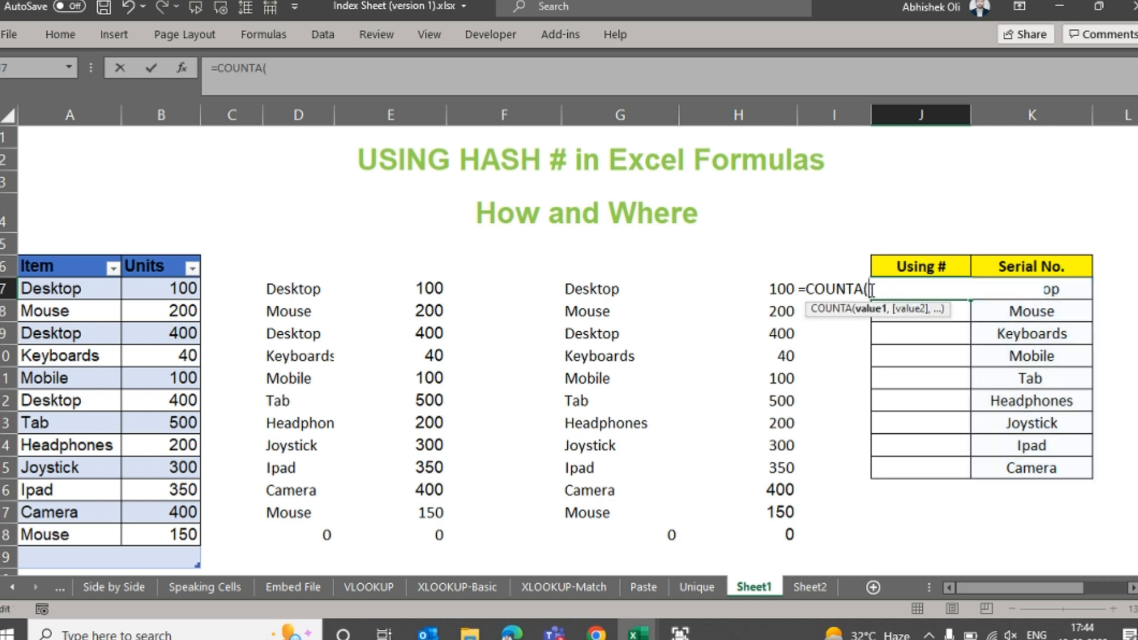
left_click(1067, 288)
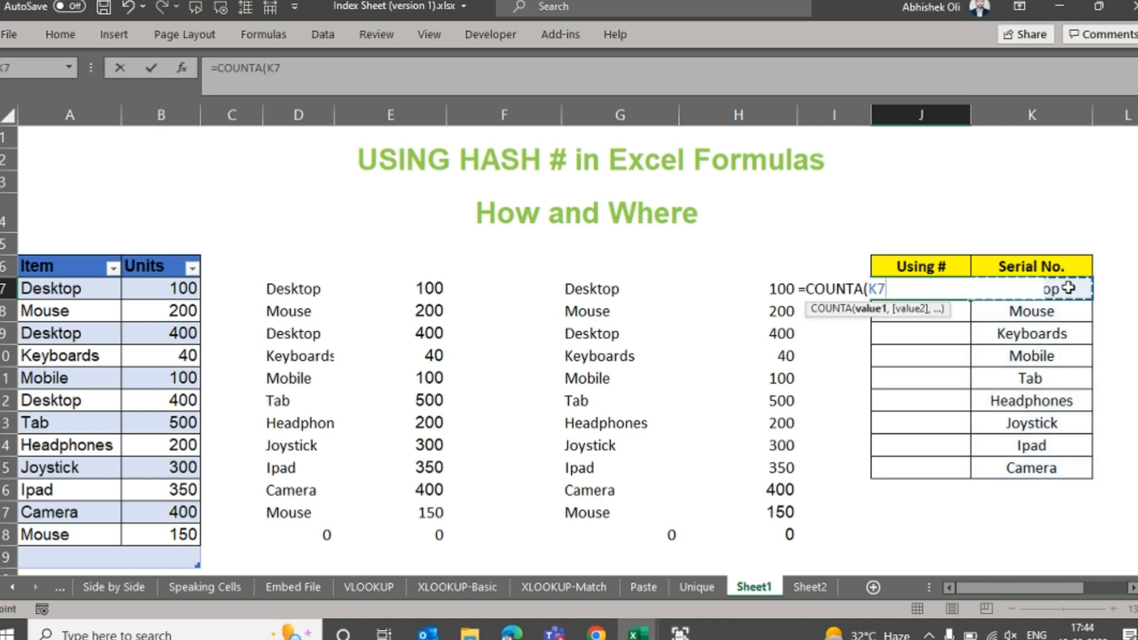
key("shift+Down")
key("shift+Down")
key("shift+Down")
key("shift+Down")
key("shift+Down")
key("shift+Down")
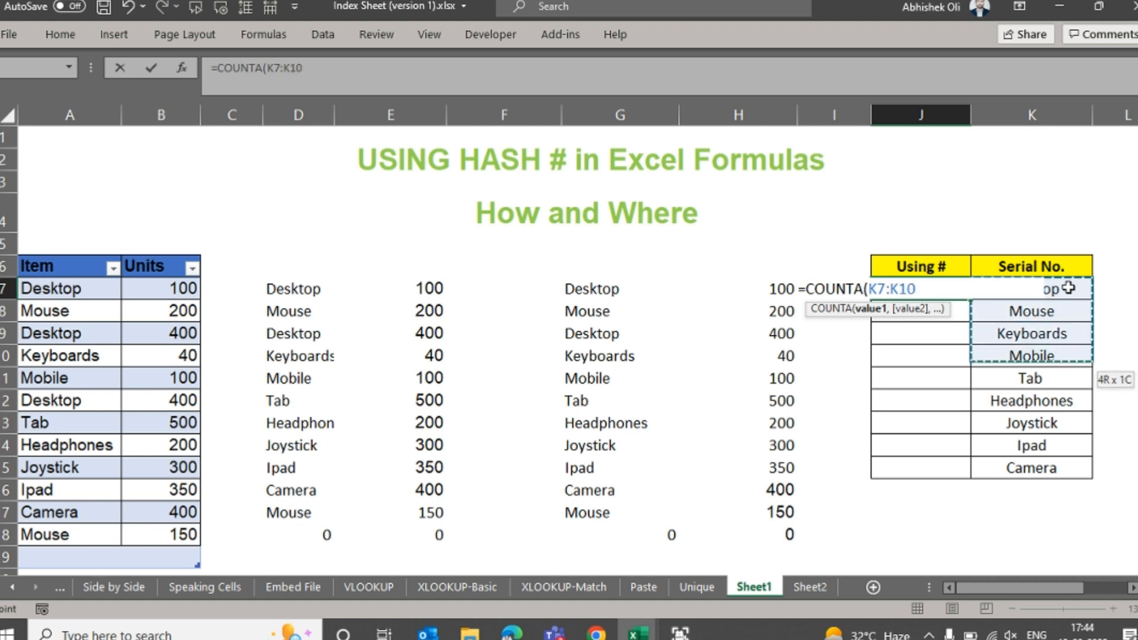
key("shift+Down")
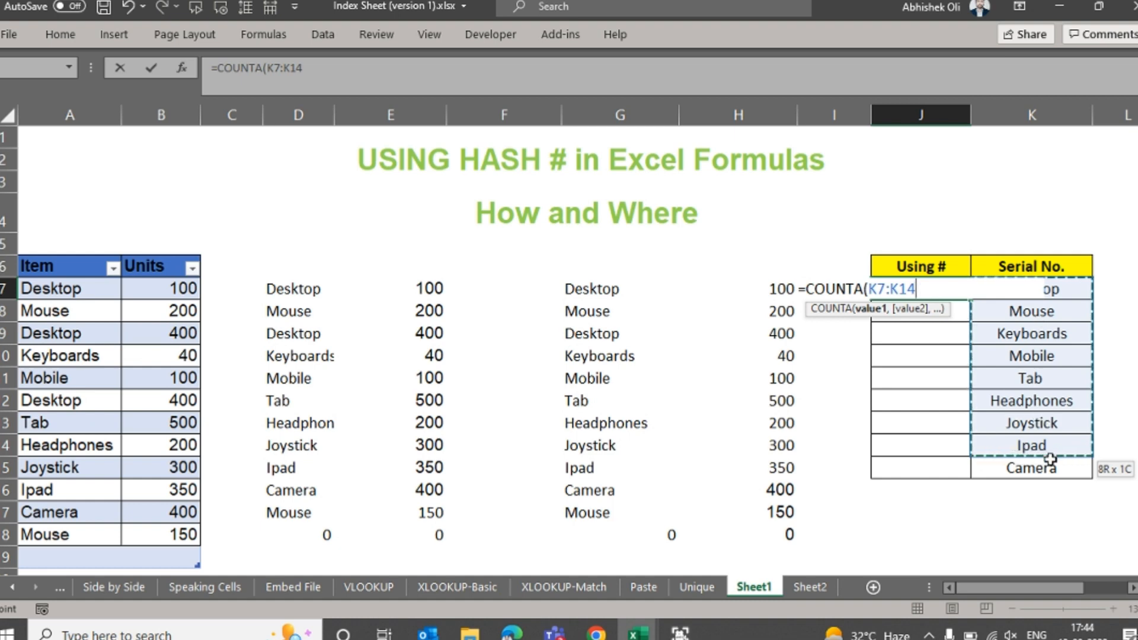
left_click_drag(1049, 467, 1048, 469)
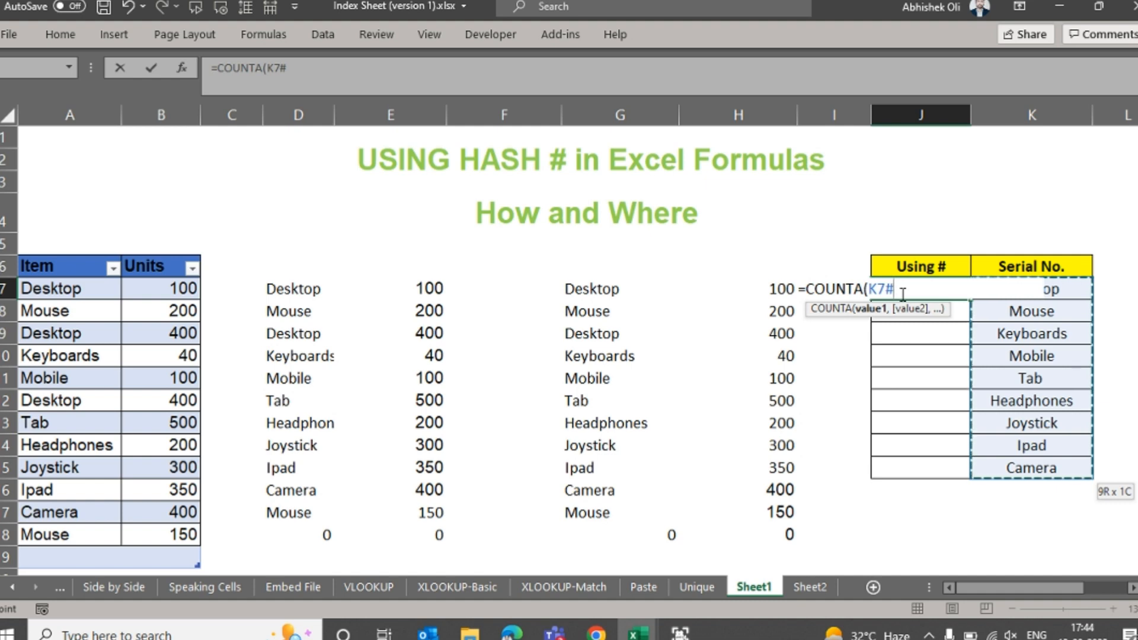
type(")")
key("Return")
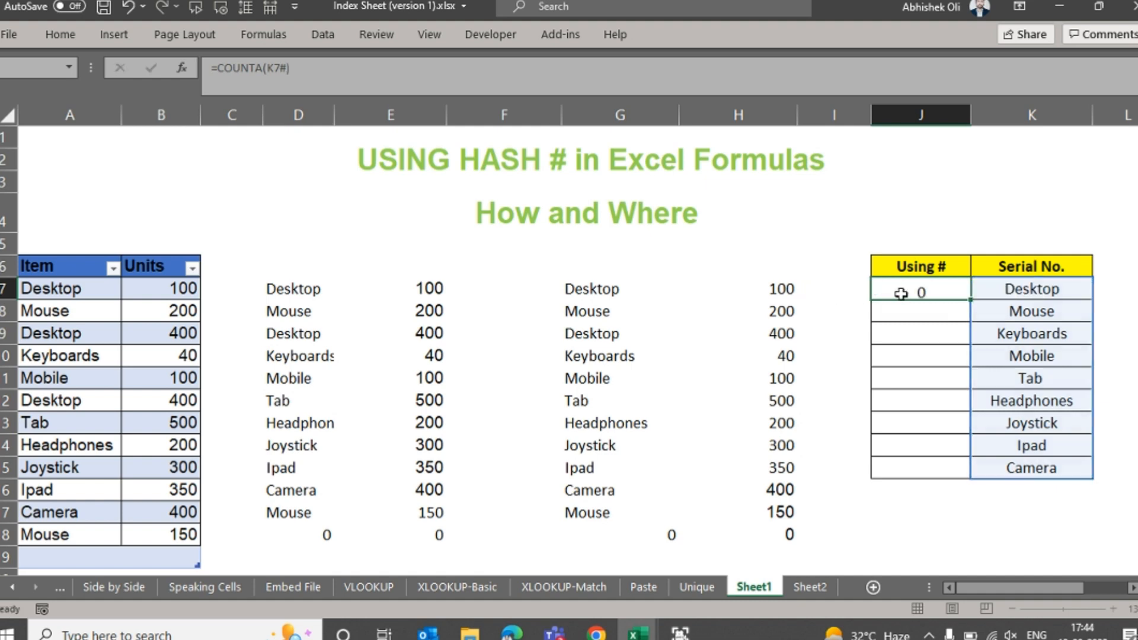
Step: Wrap the COUNTA in J7 in SEQUENCE so the formula becomes =SEQUENCE(COUNTA(K7#))
left_click(901, 294)
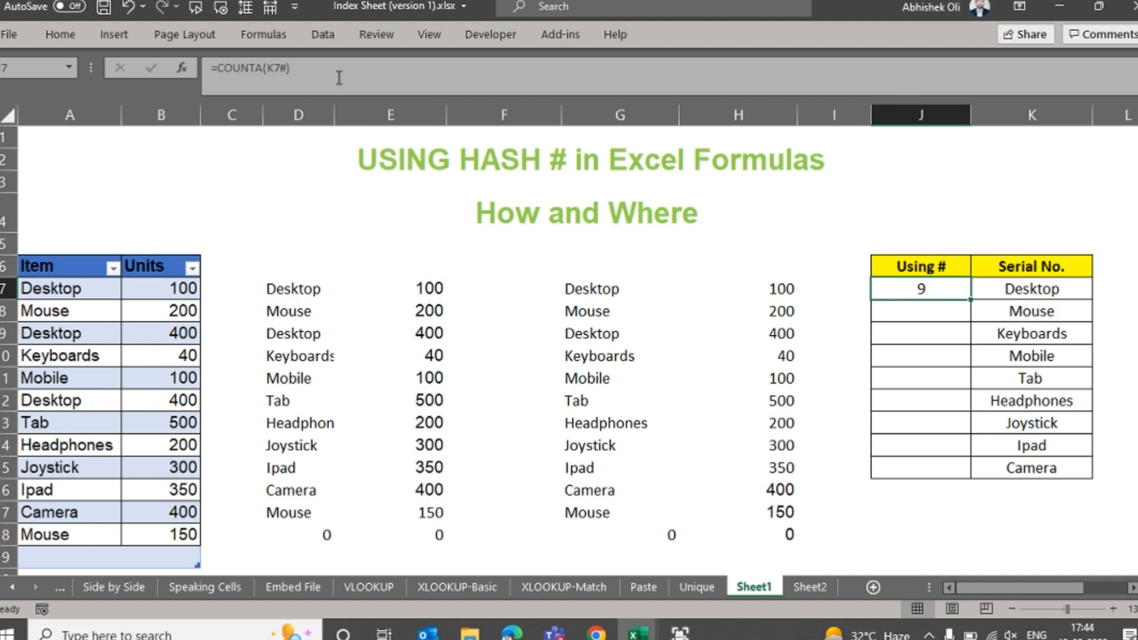
left_click(222, 72)
type("sequenc")
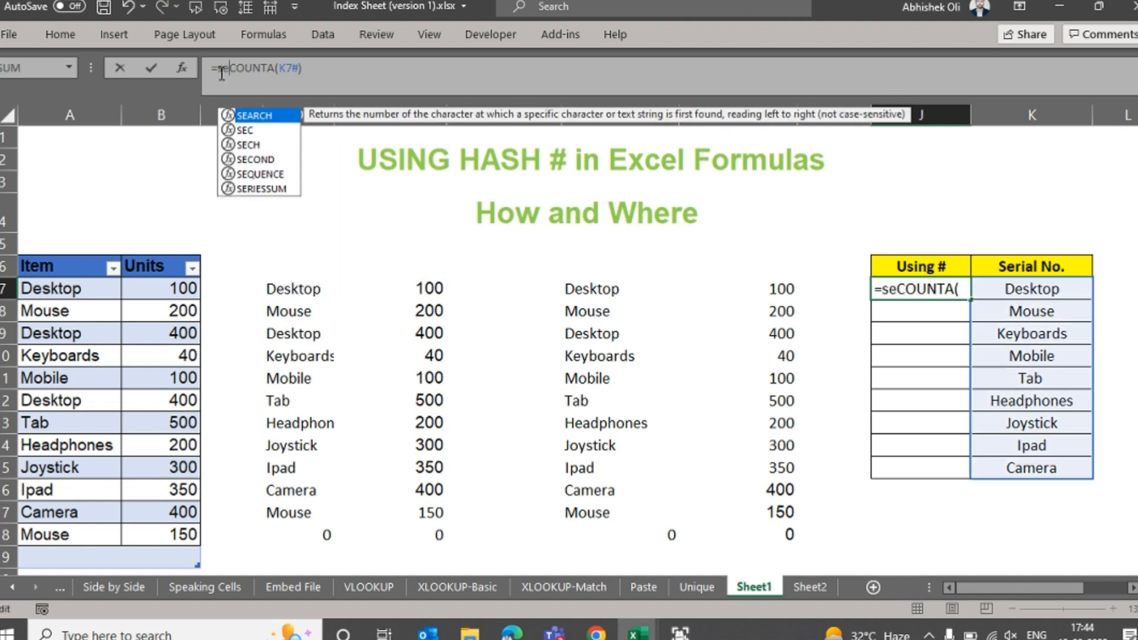
key("Tab")
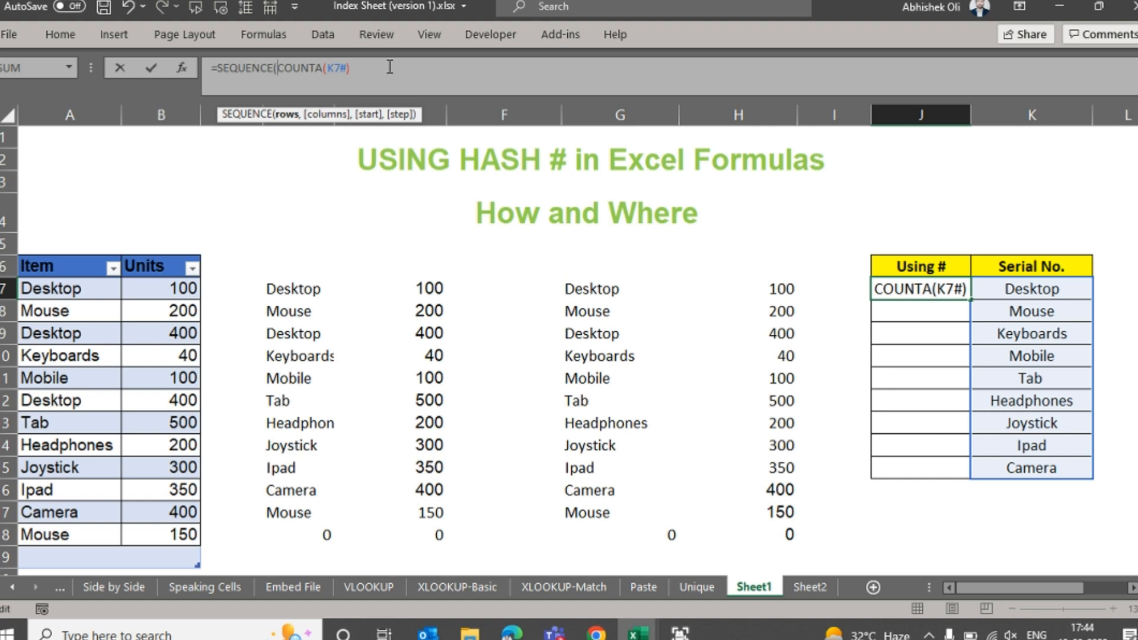
type("COUNTA(K7#))")
key("Return")
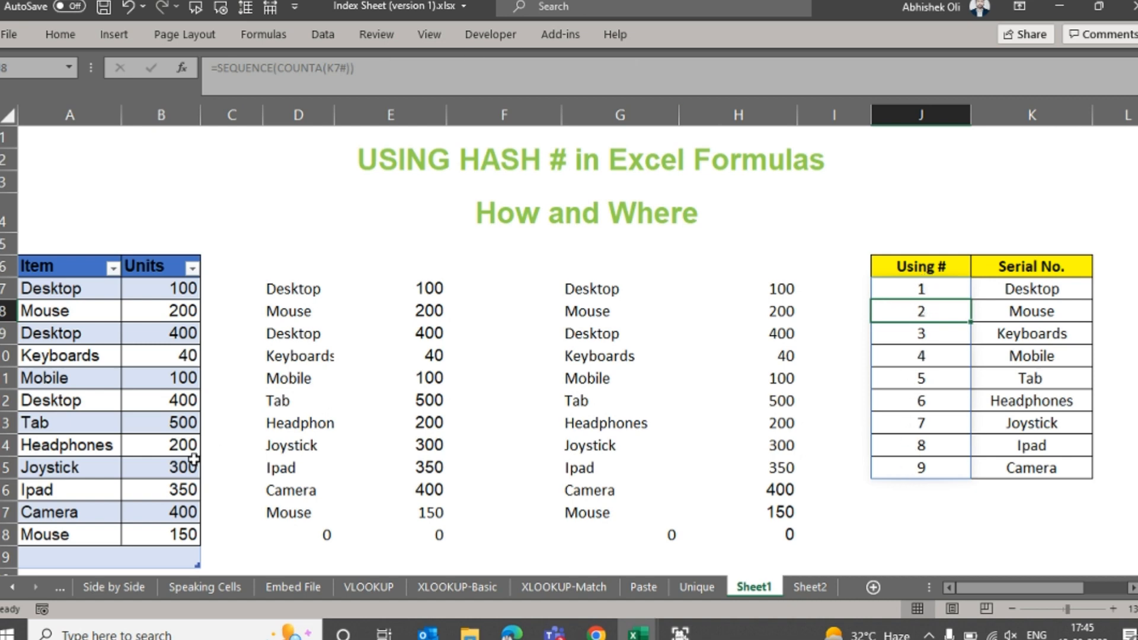
Step: Add Videocam as a new item in cell A19 of the table
left_click(51, 559)
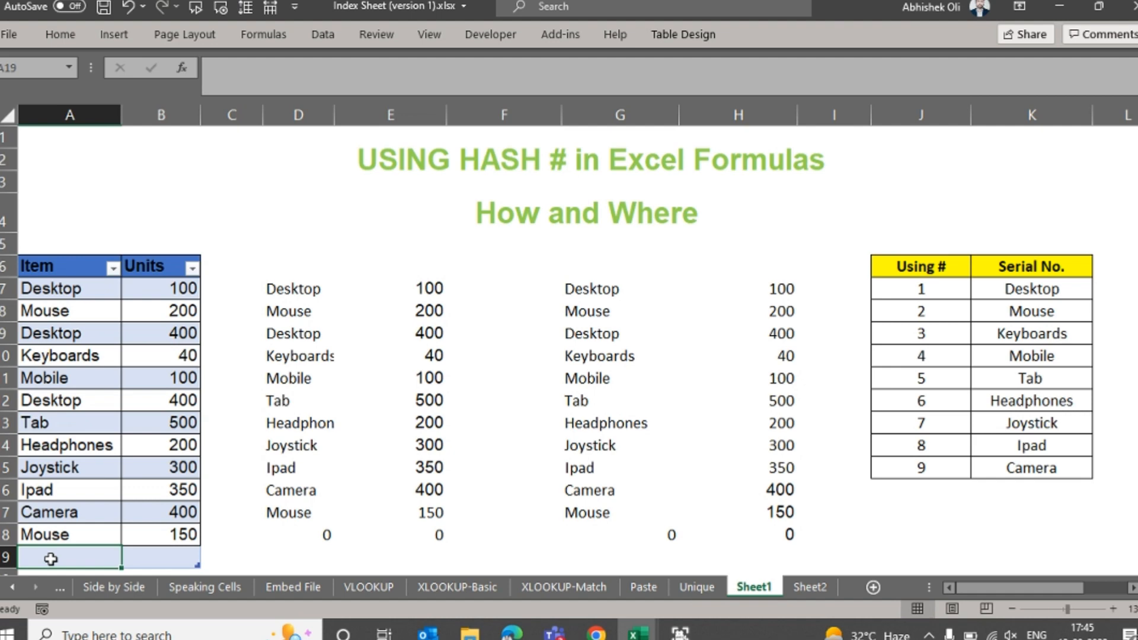
type("Videocam")
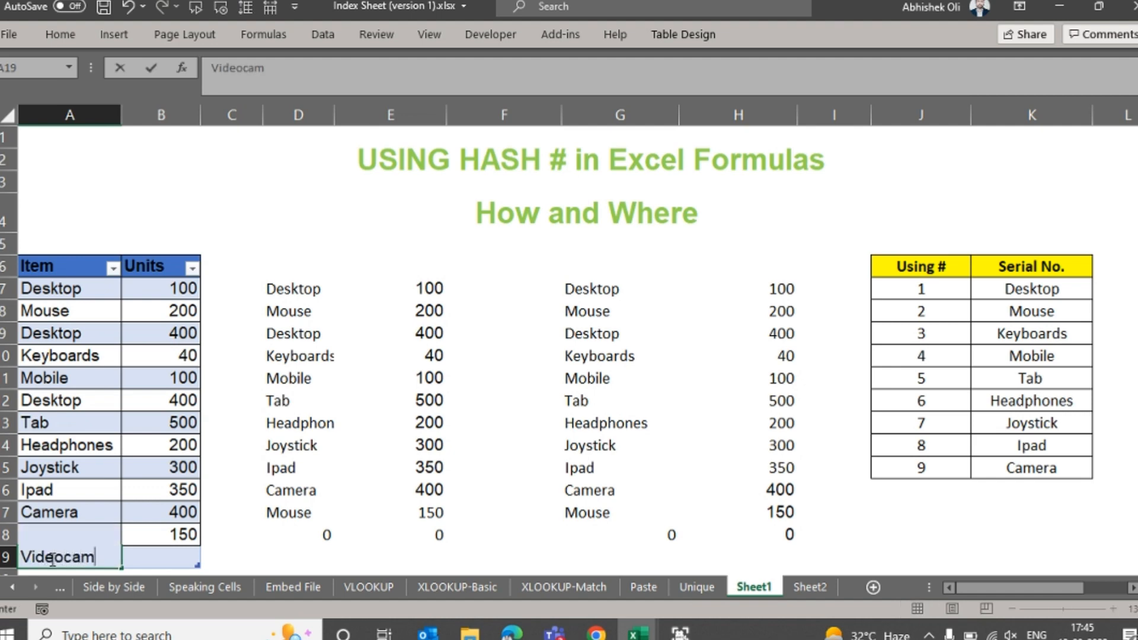
key("Return")
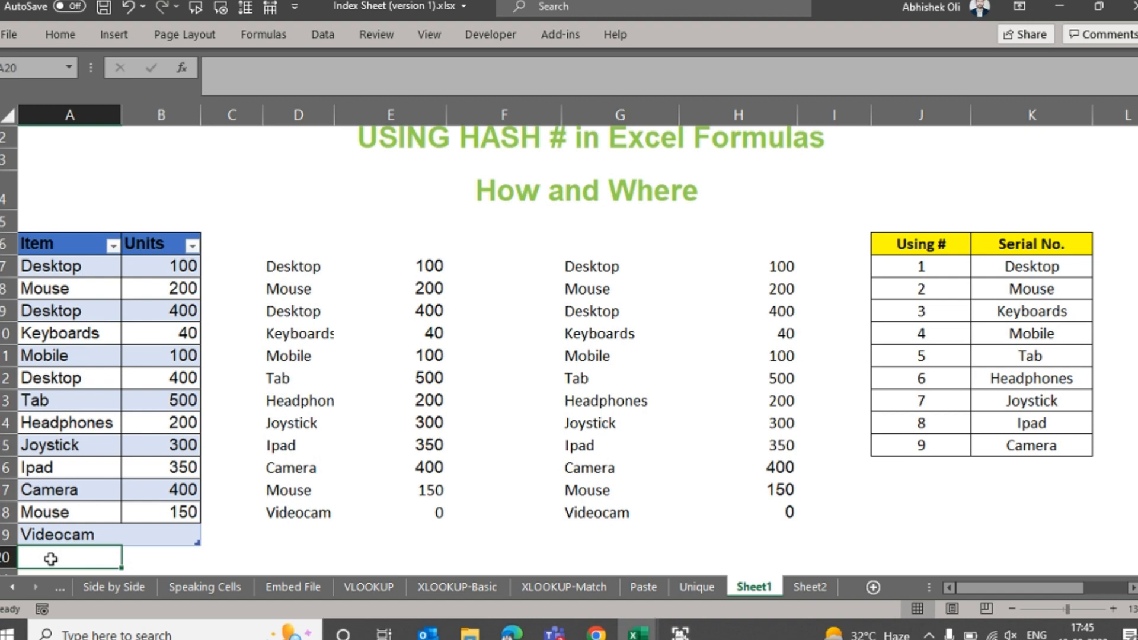
left_click(53, 536)
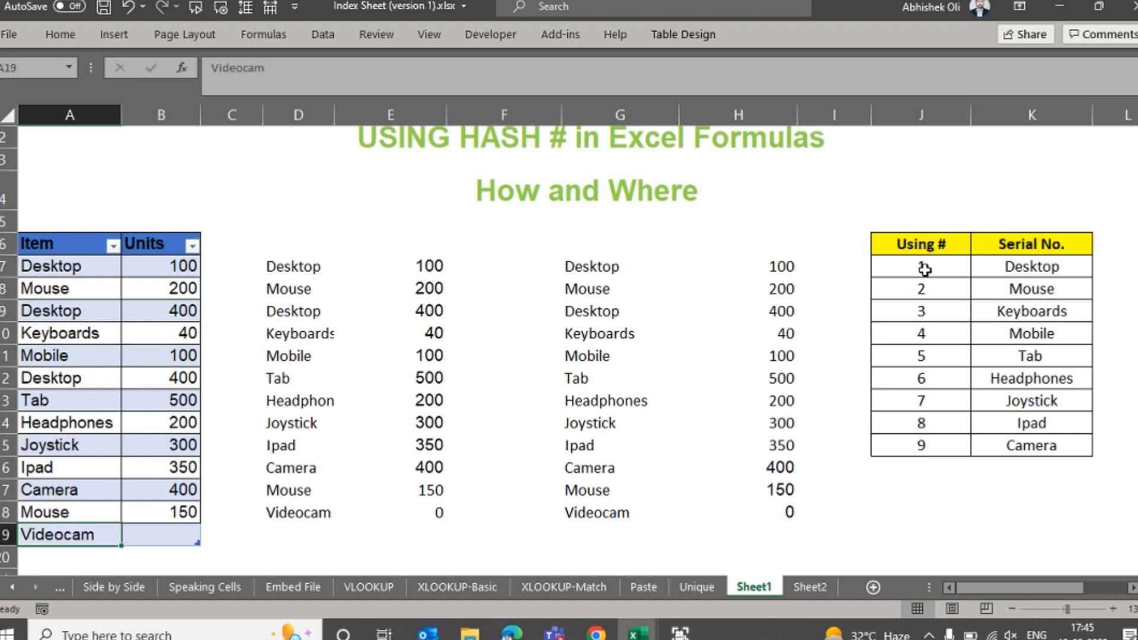
left_click(1005, 263)
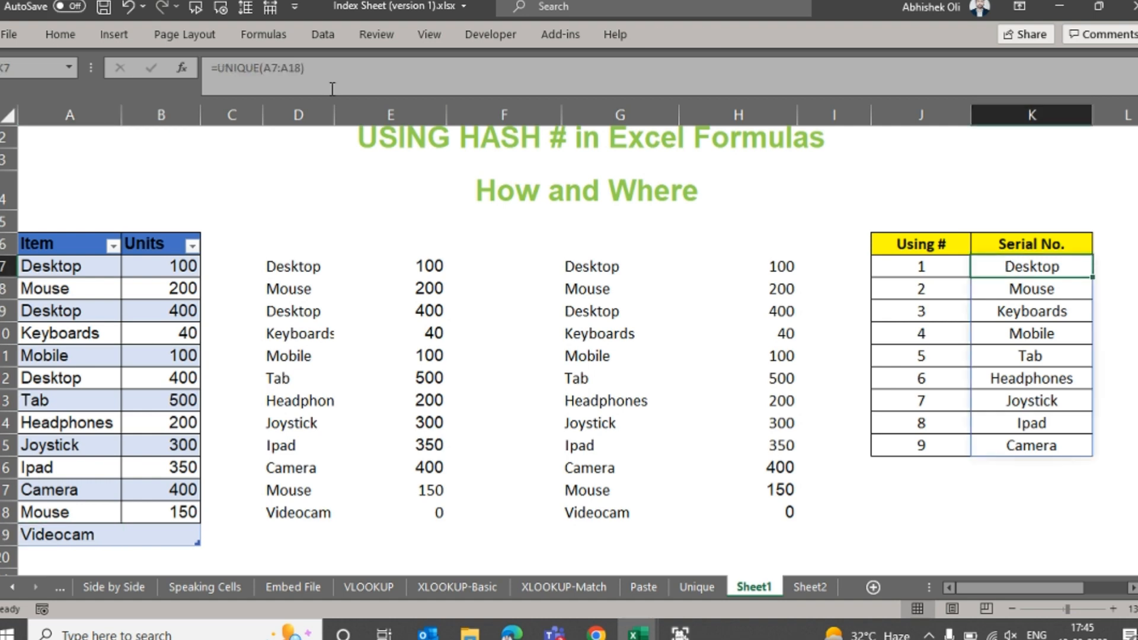
left_click(302, 67)
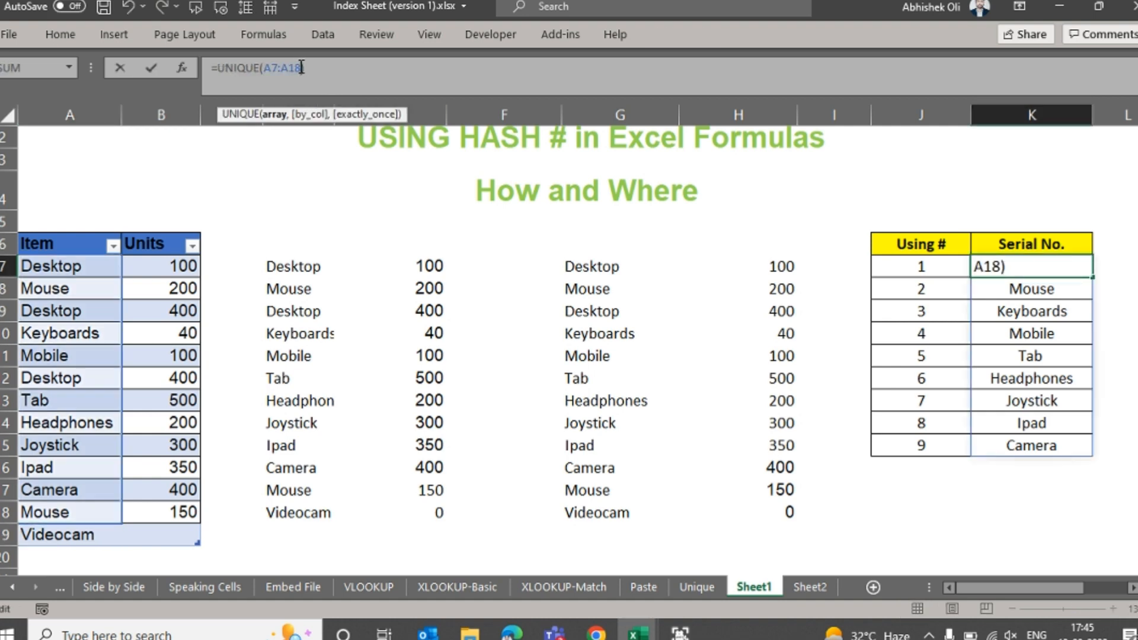
key("BackSpace")
type("9")
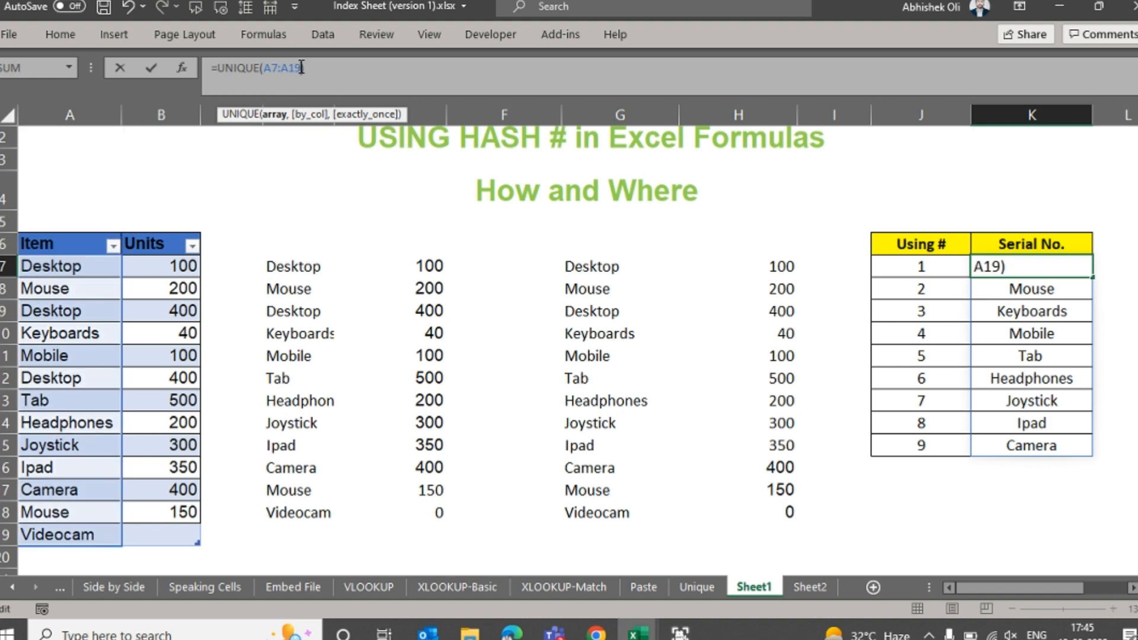
key("Escape")
Step: Replace the formula in K7 with =UNIQUE(Table9[Item]) and check the spilled cells K16 and J16
type("=uniqu")
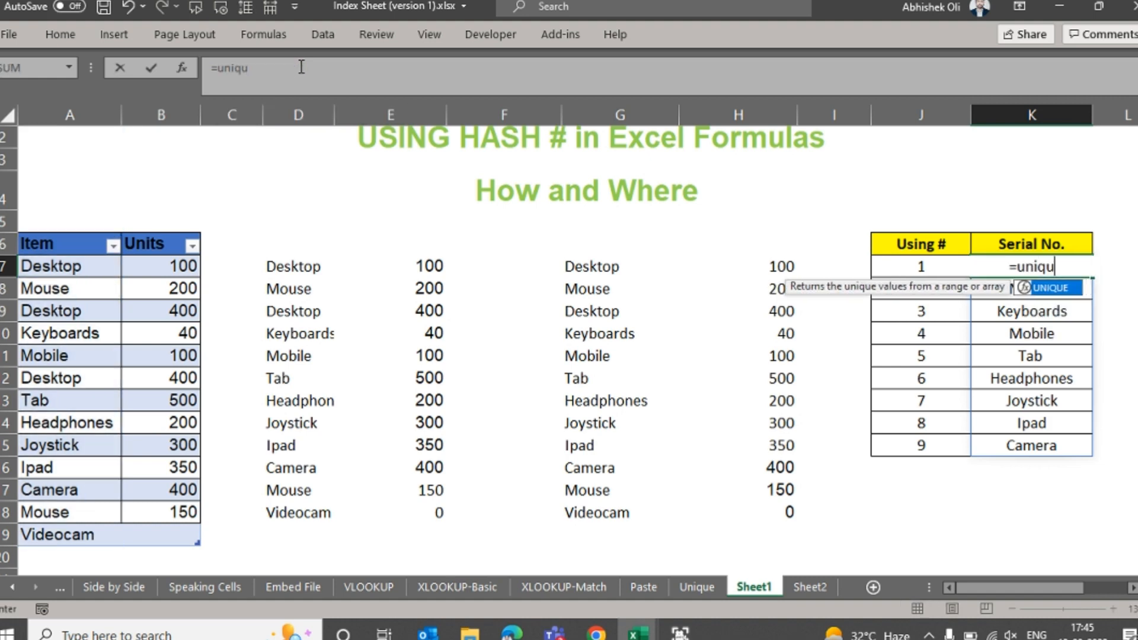
key("Tab")
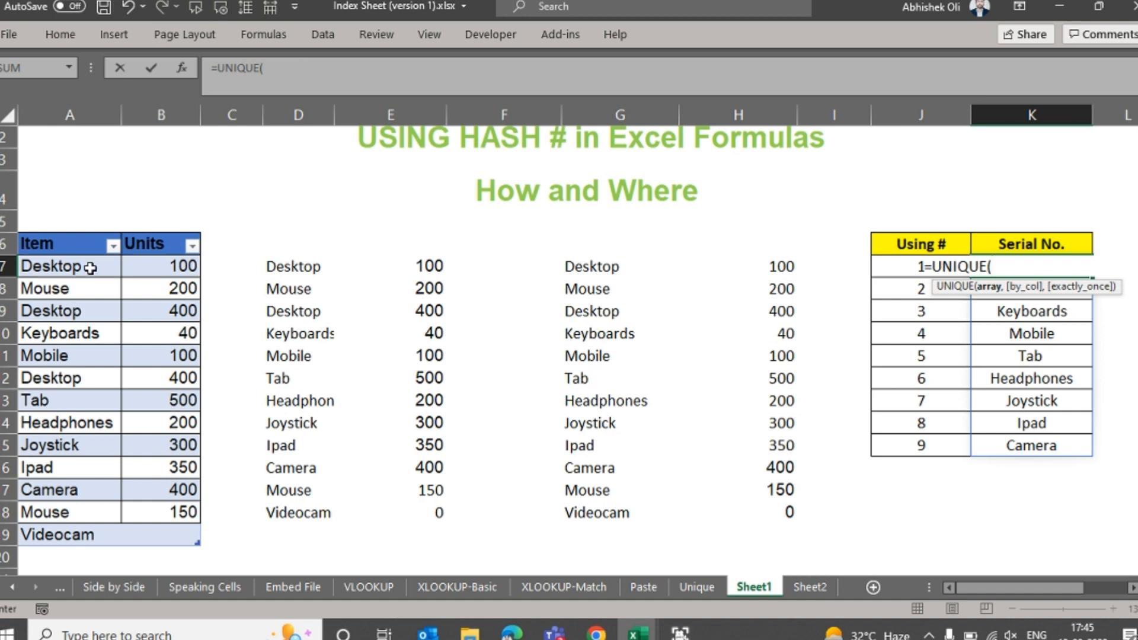
left_click_drag(89, 267, 82, 536)
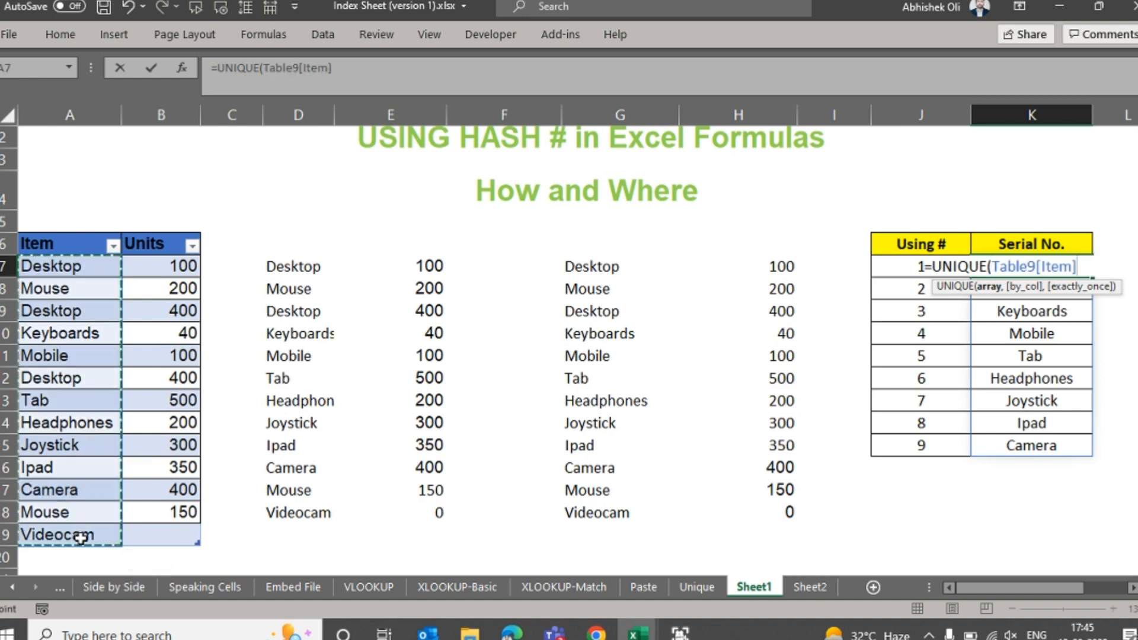
type(")")
key("Return")
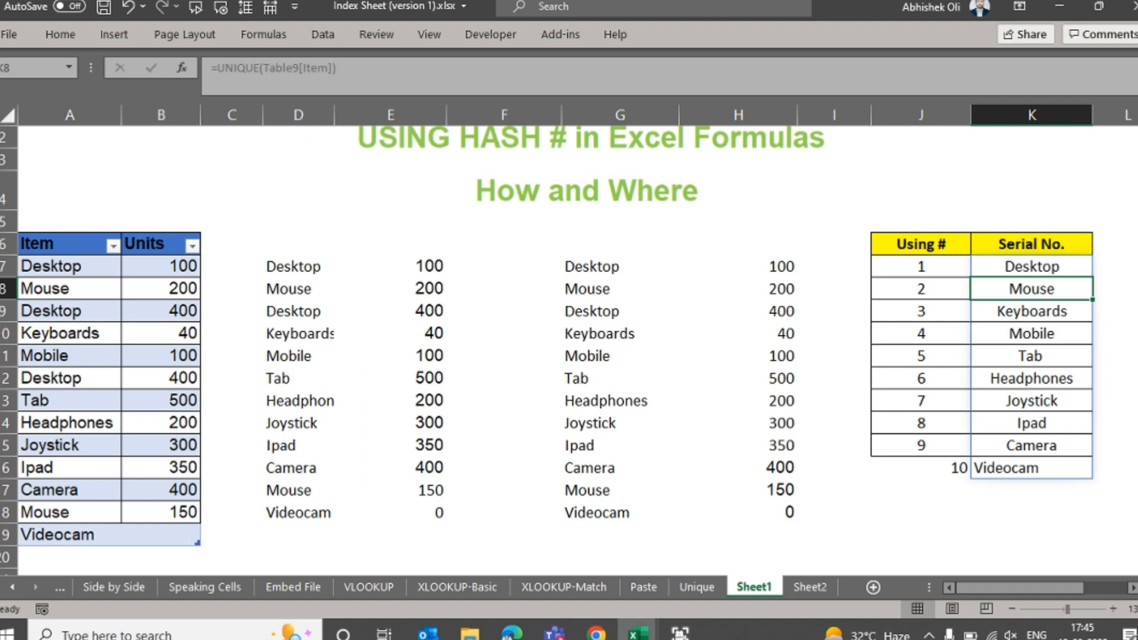
left_click(1018, 469)
left_click(959, 472)
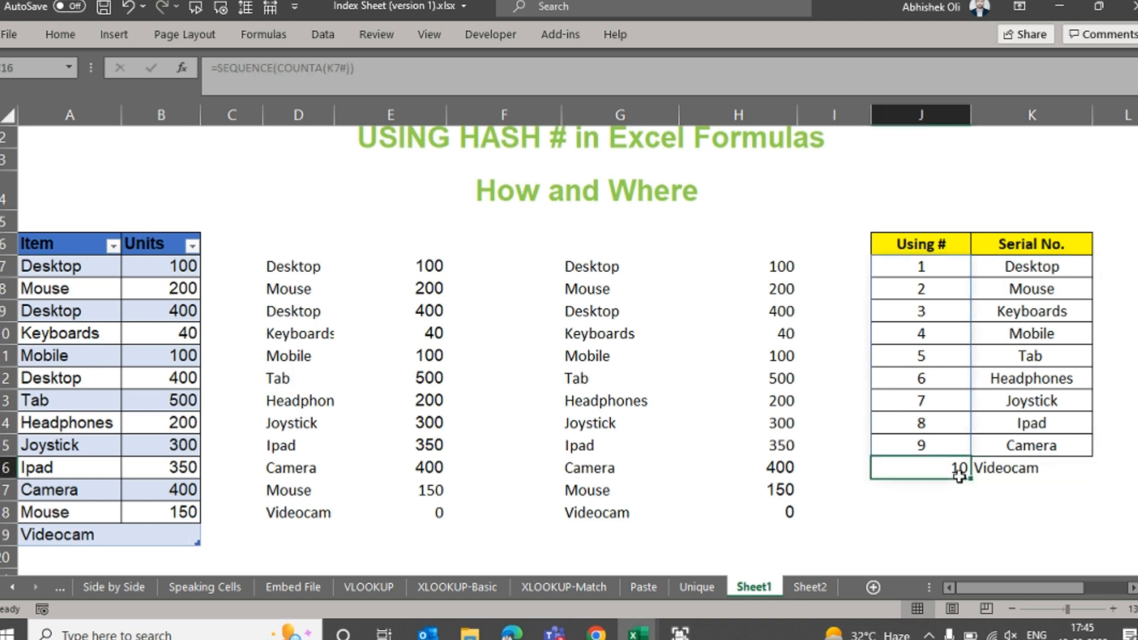
Step: Add Graphic Card as a new item in A20 and check the spilled rows J16:K17
left_click(75, 554)
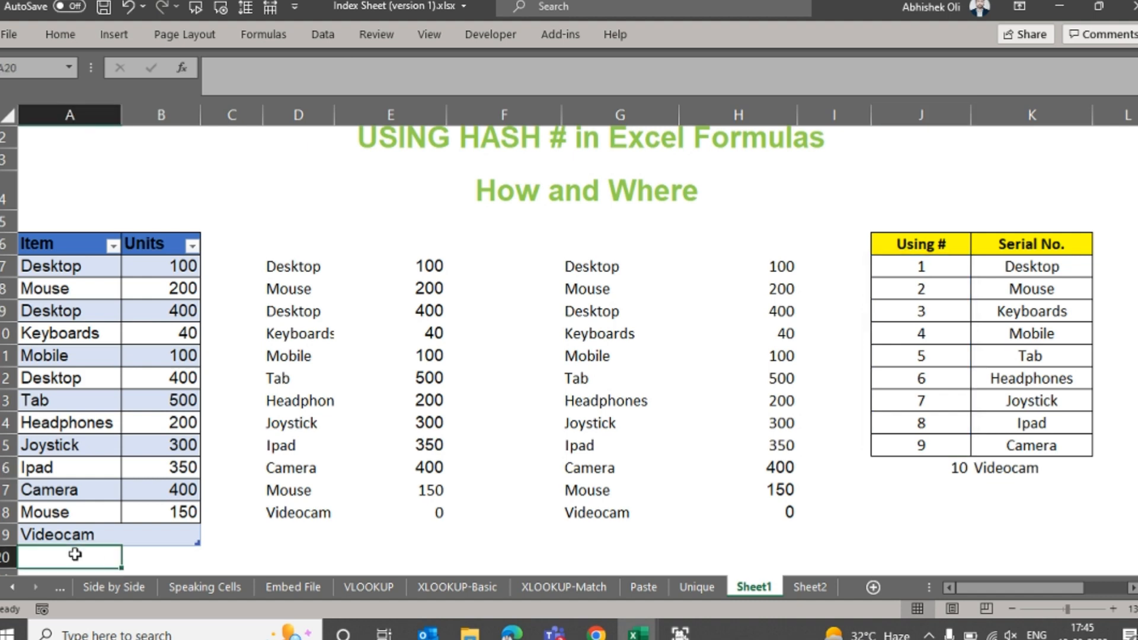
type("Gr")
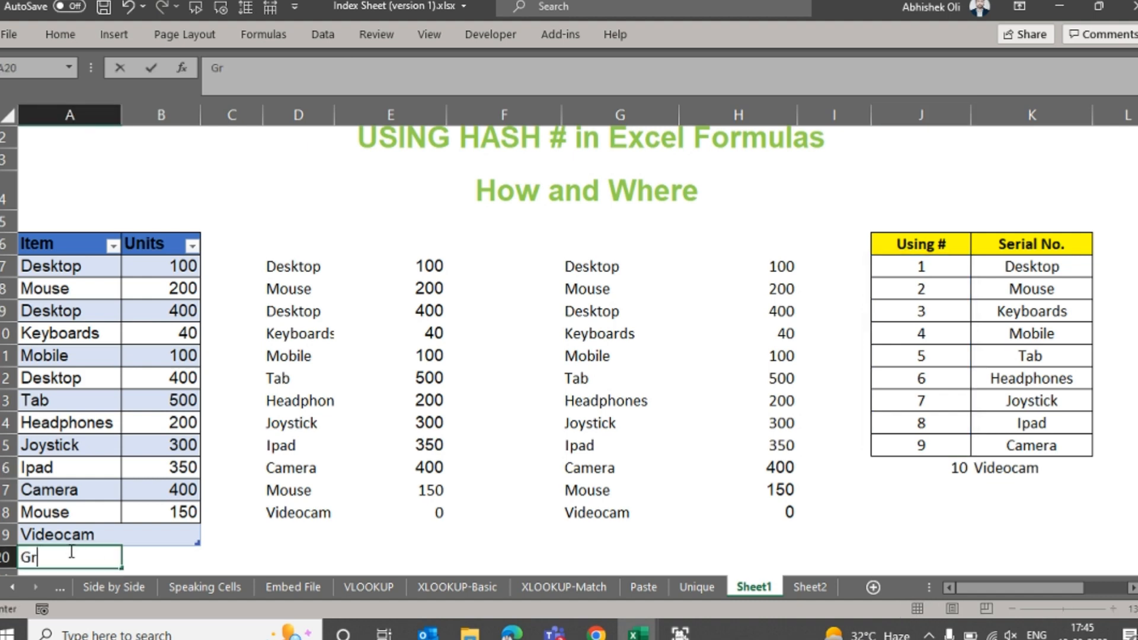
type("aphic Card")
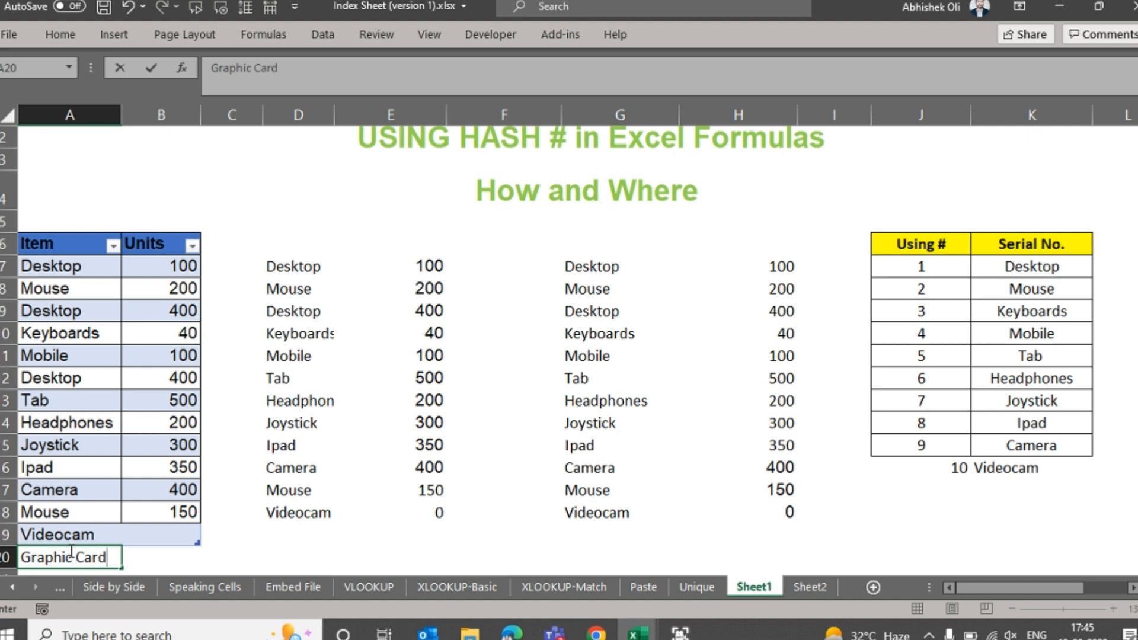
key("ctrl+Return")
key("Return")
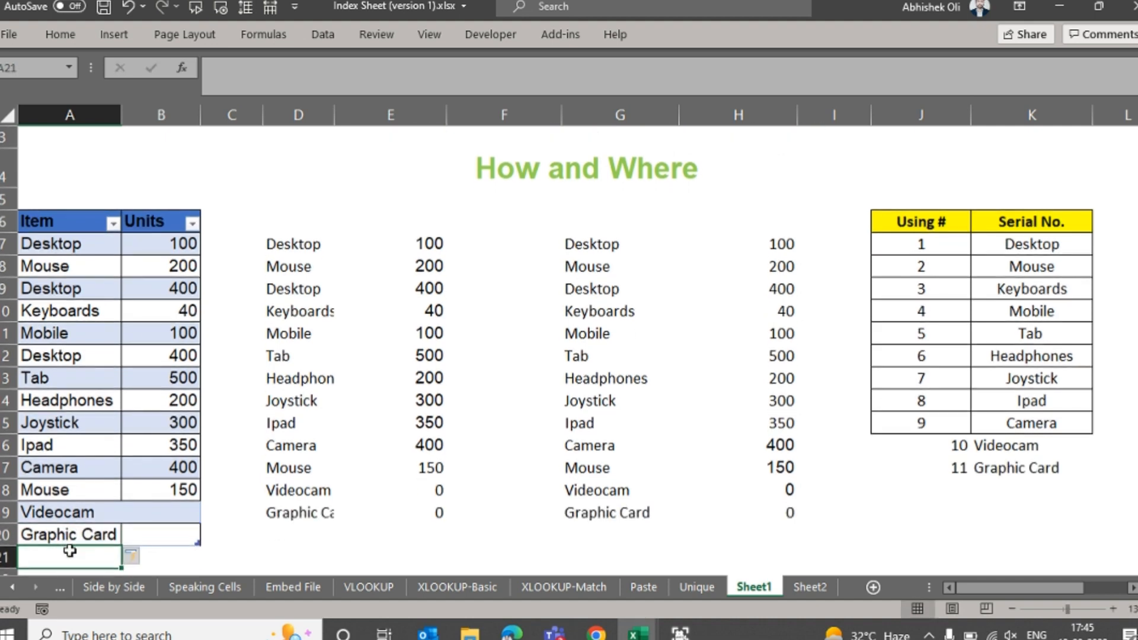
left_click_drag(932, 439, 977, 462)
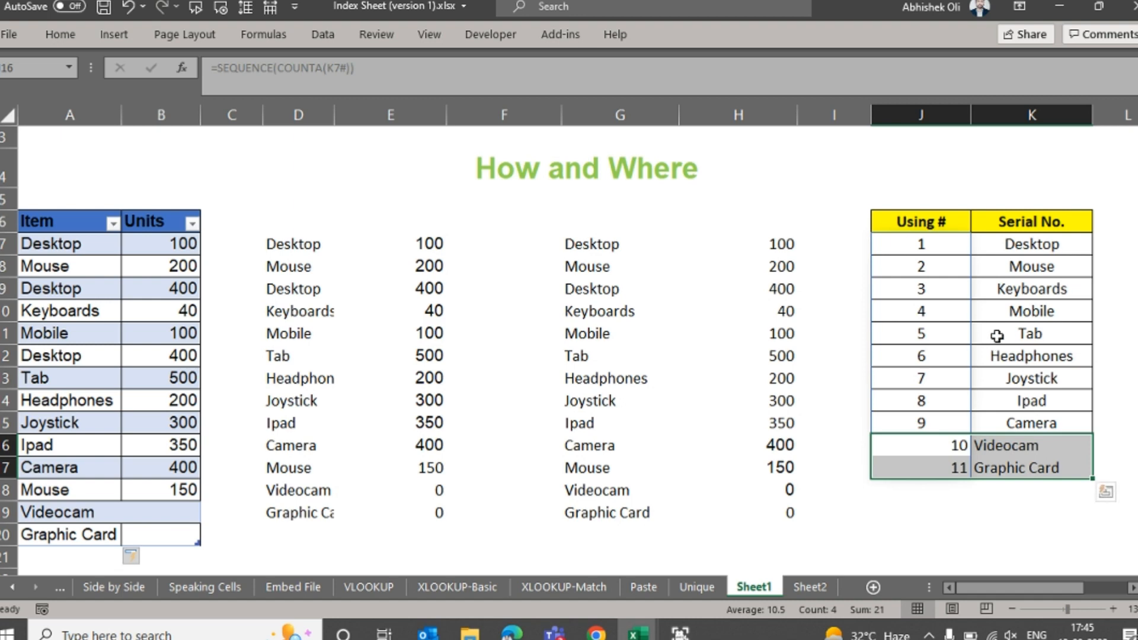
left_click(983, 309)
left_click(856, 219)
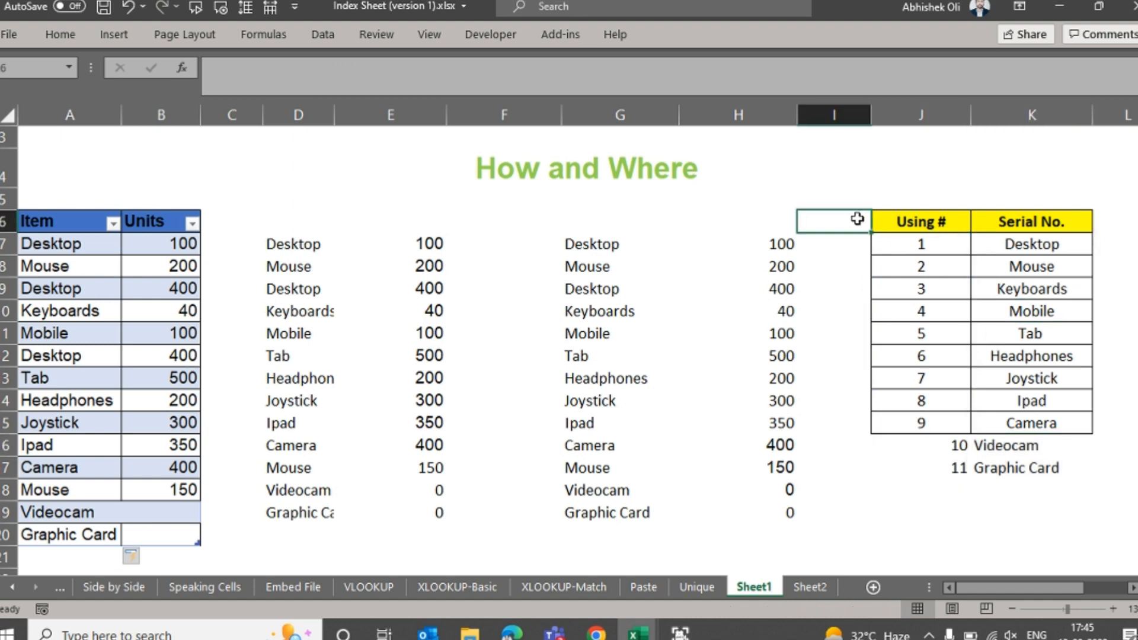
Step: Clear the contents of D6 through K19, including all spilled formulas and the two yellow header cells
scroll(857, 219, "up", 1)
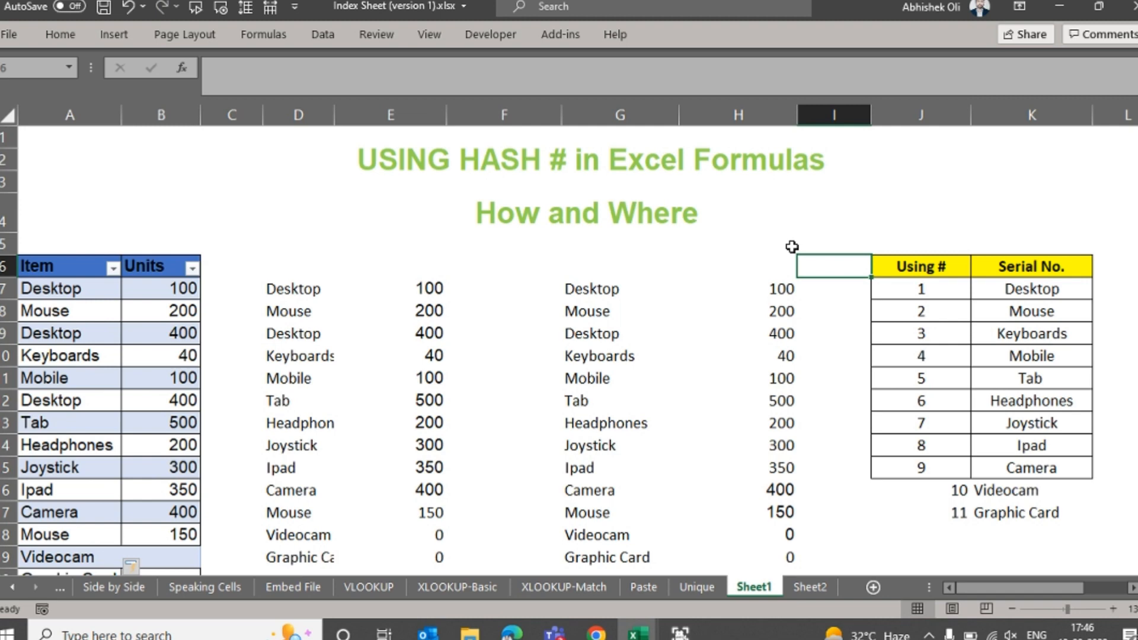
left_click(277, 259)
key("ctrl+shift+Right")
key("shift+Right")
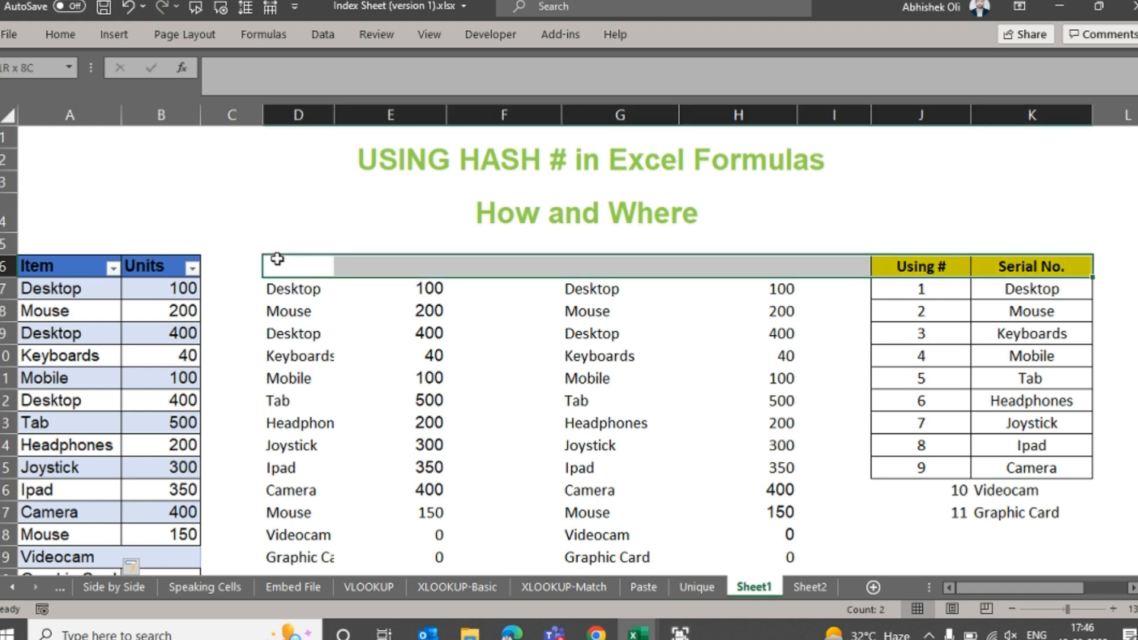
key("shift+Down")
key("ctrl+shift+End")
key("ctrl+q")
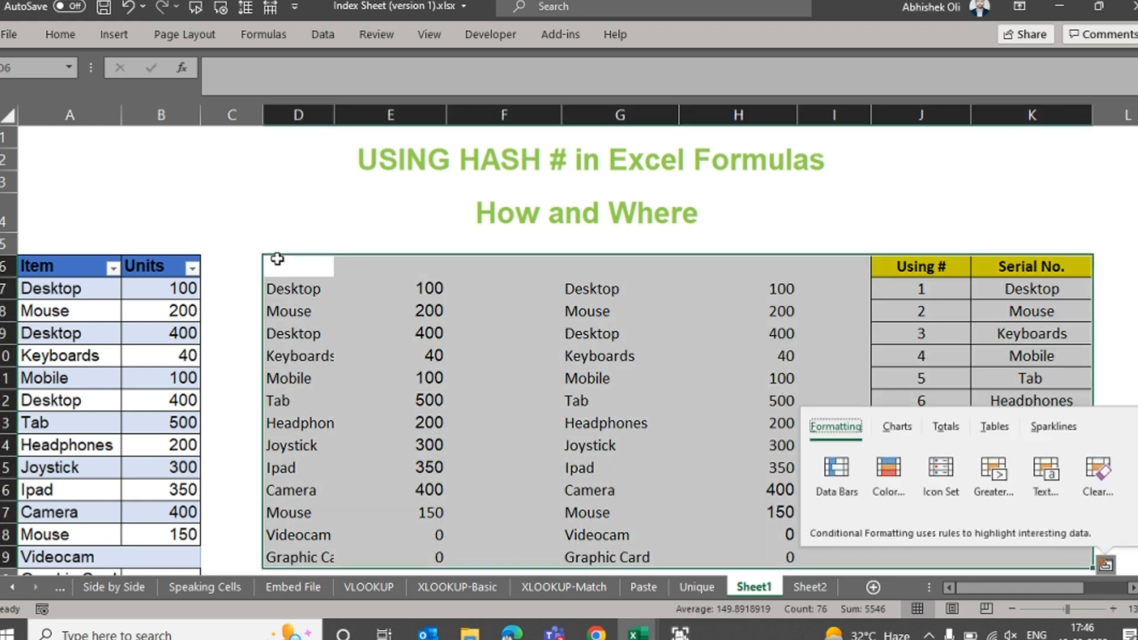
key("Escape")
key("Delete")
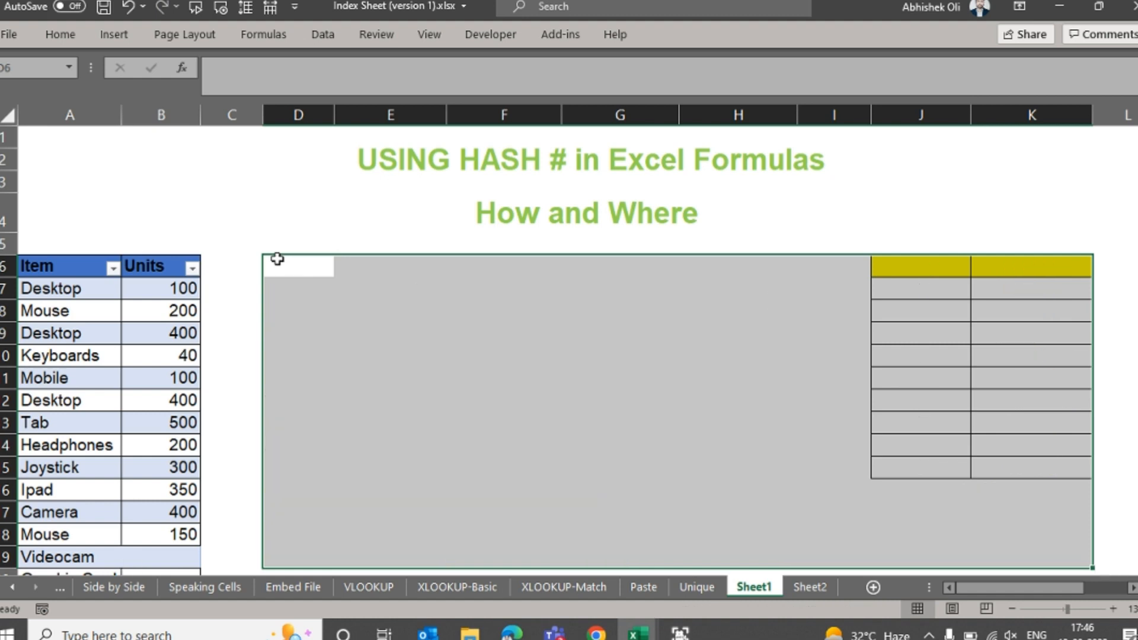
left_click(376, 302)
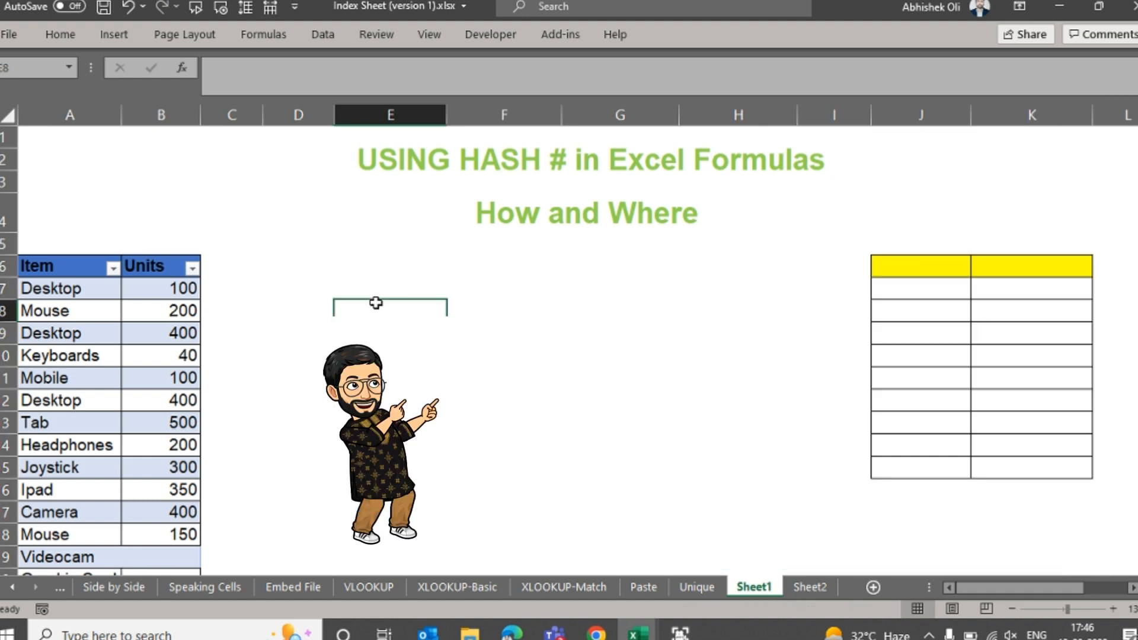